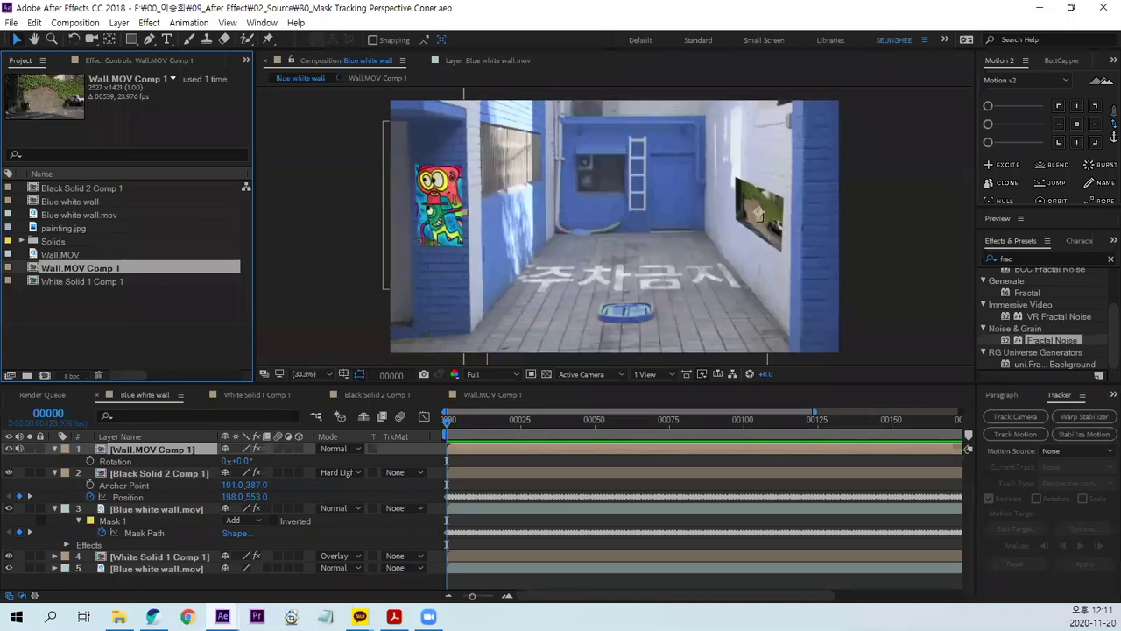
# - Preview the footage, then create a new composition from Blue white wall.mov
pyautogui.click(455, 422)
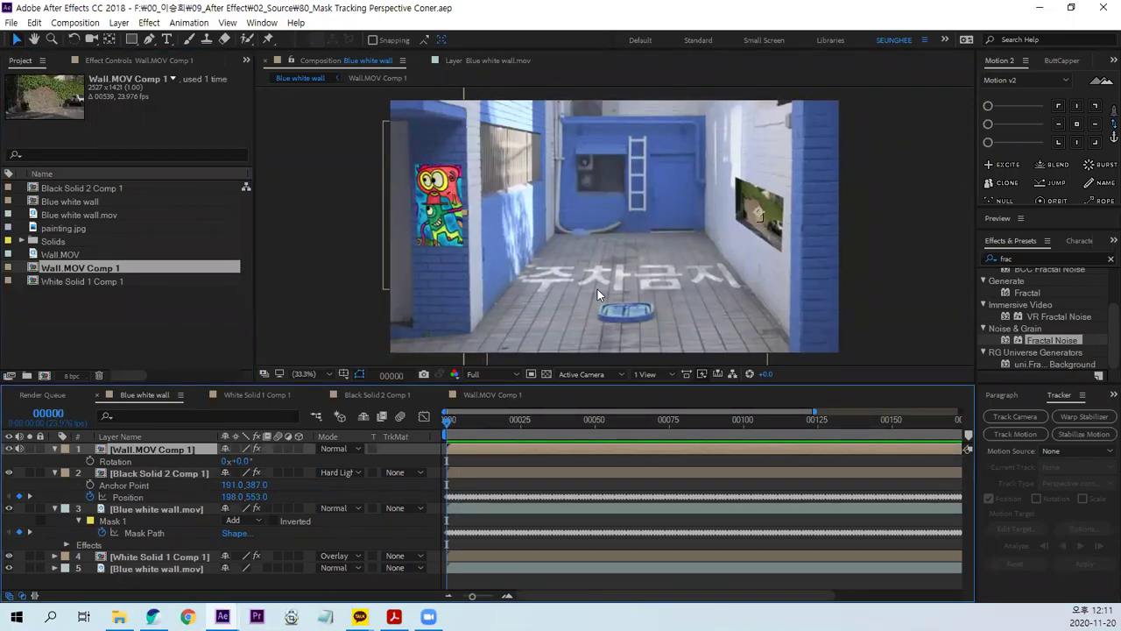
pyautogui.moveTo(448, 419); pyautogui.dragTo(770, 422)
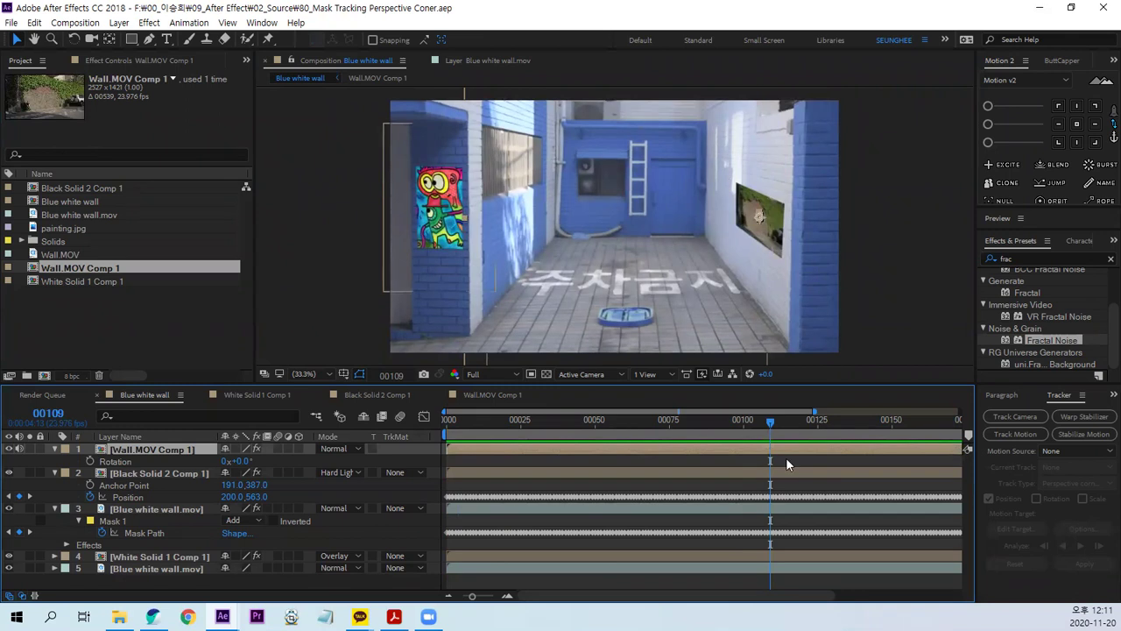
pyautogui.moveTo(771, 424); pyautogui.dragTo(379, 426)
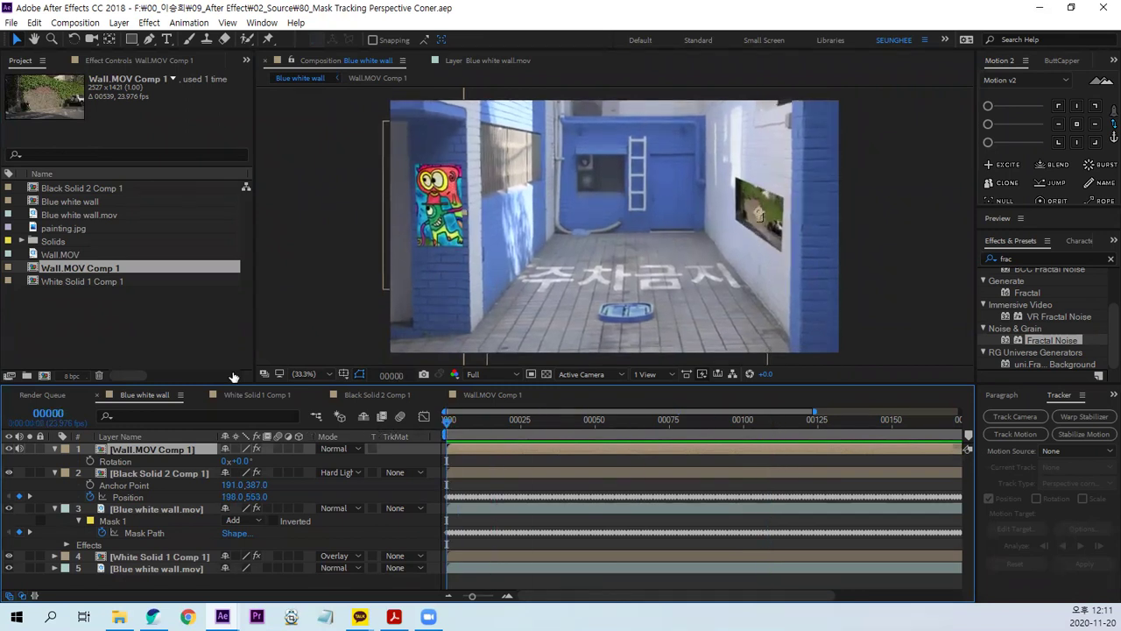
pyautogui.click(136, 320)
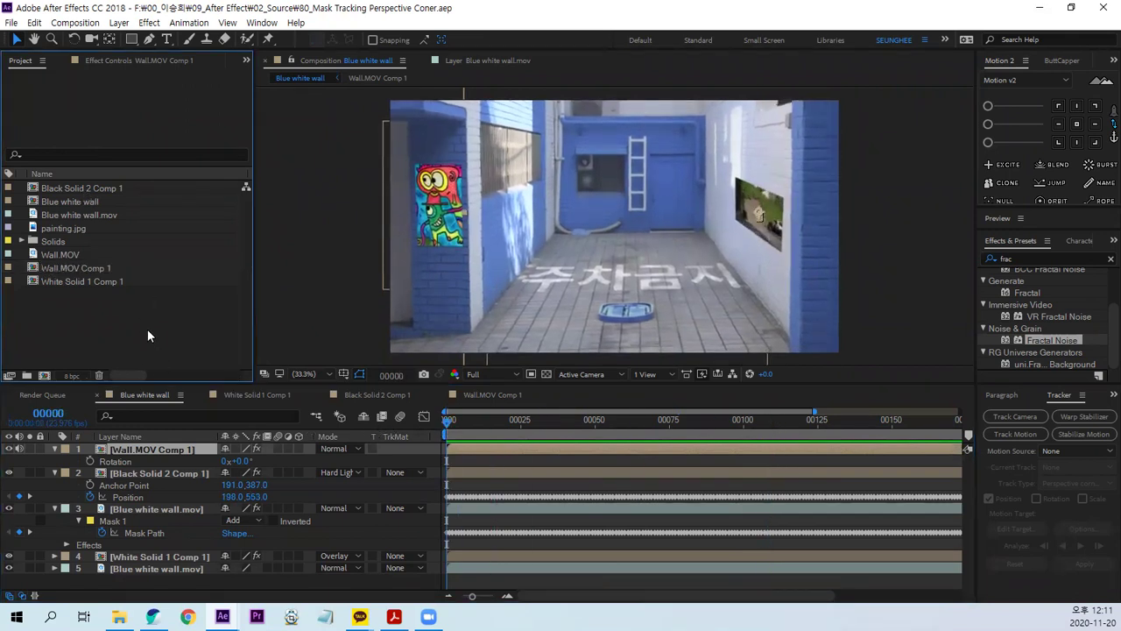
pyautogui.moveTo(68, 215); pyautogui.dragTo(45, 375)
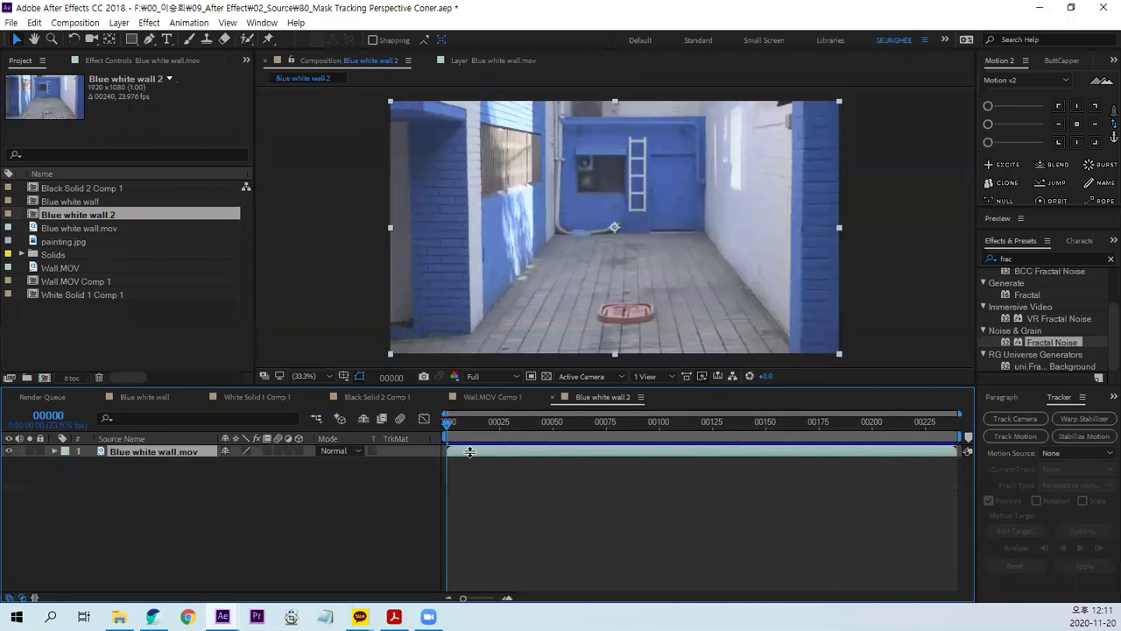
pyautogui.moveTo(468, 385); pyautogui.dragTo(480, 462)
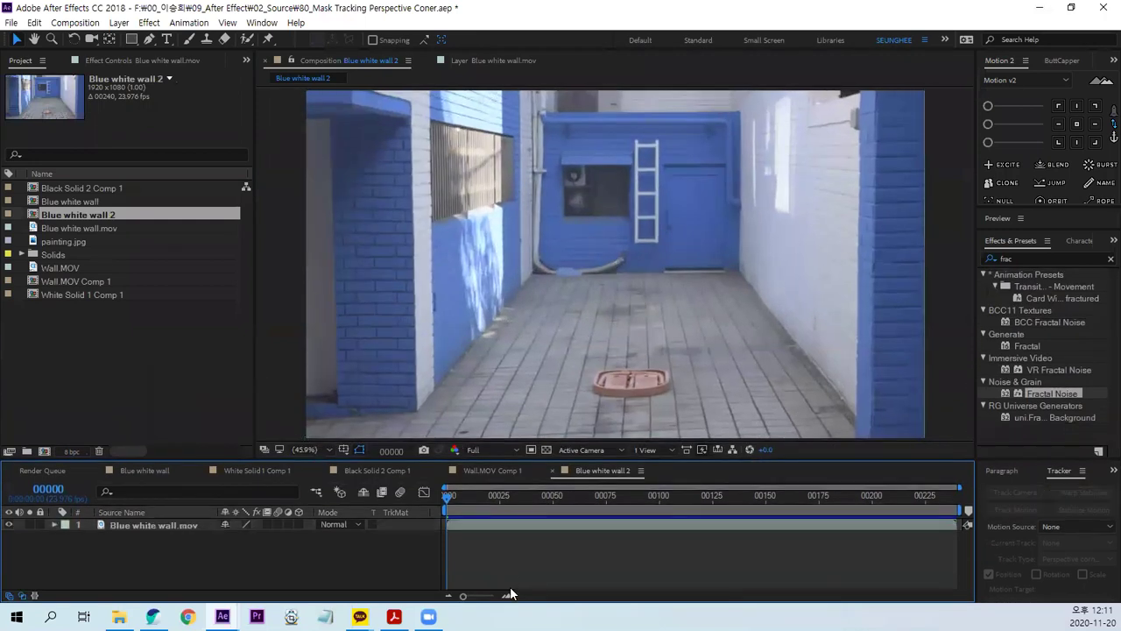
# - Add a 1080×1080 pure red (FF0000) solid and select the footage layer
pyautogui.hotkey('ctrl', 'y')
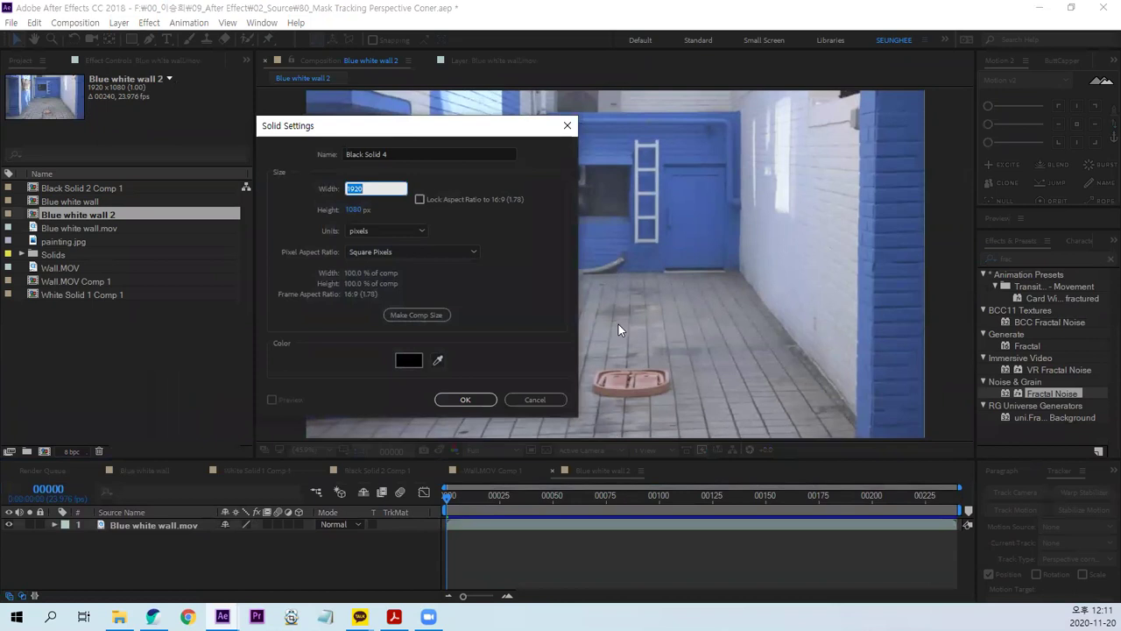
pyautogui.write('1080')
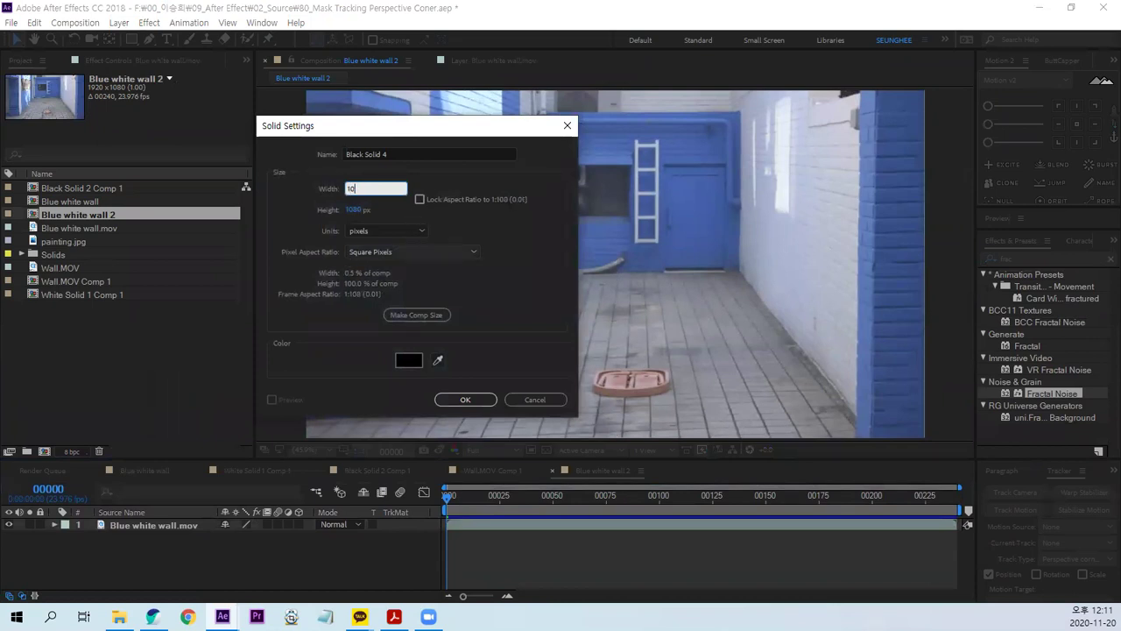
pyautogui.click(409, 365)
pyautogui.moveTo(589, 165); pyautogui.dragTo(668, 131)
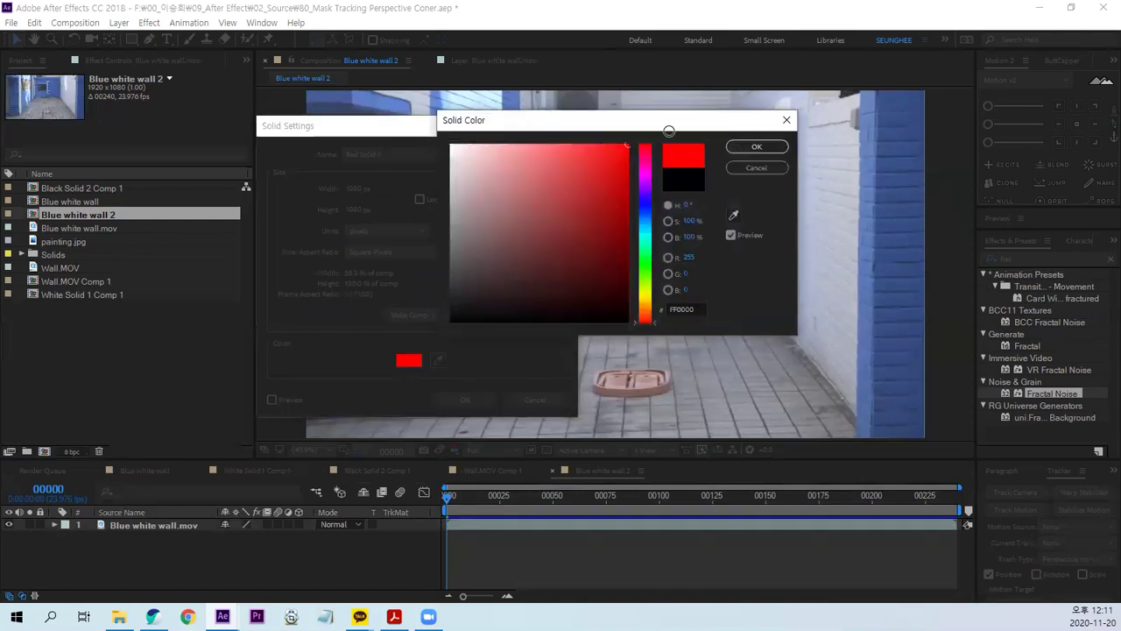
pyautogui.click(757, 146)
pyautogui.click(466, 399)
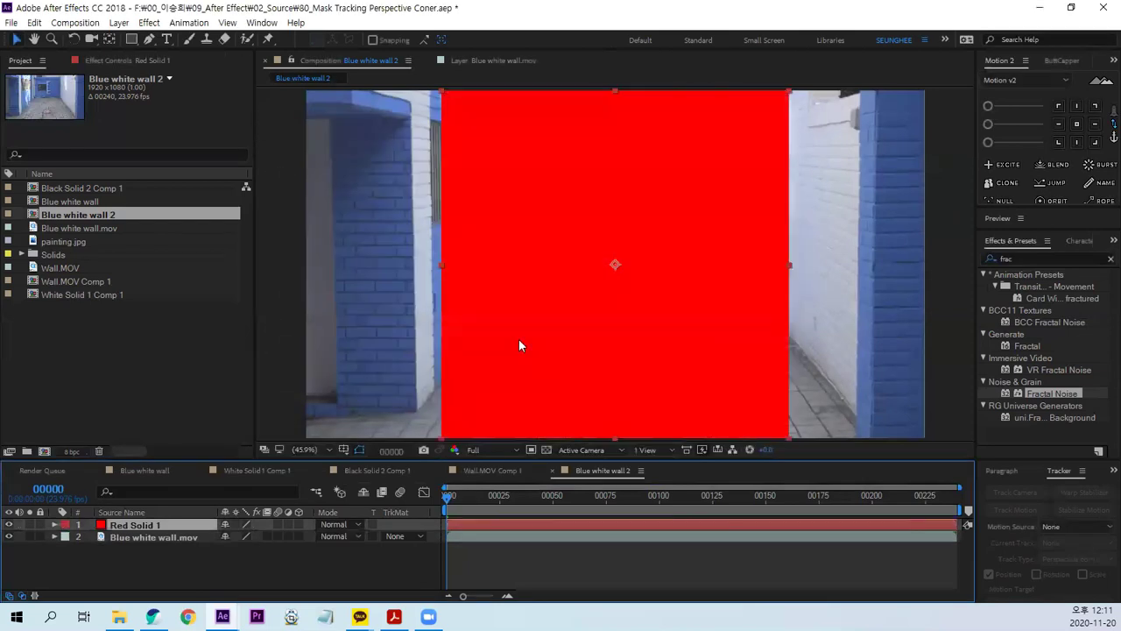
pyautogui.click(150, 537)
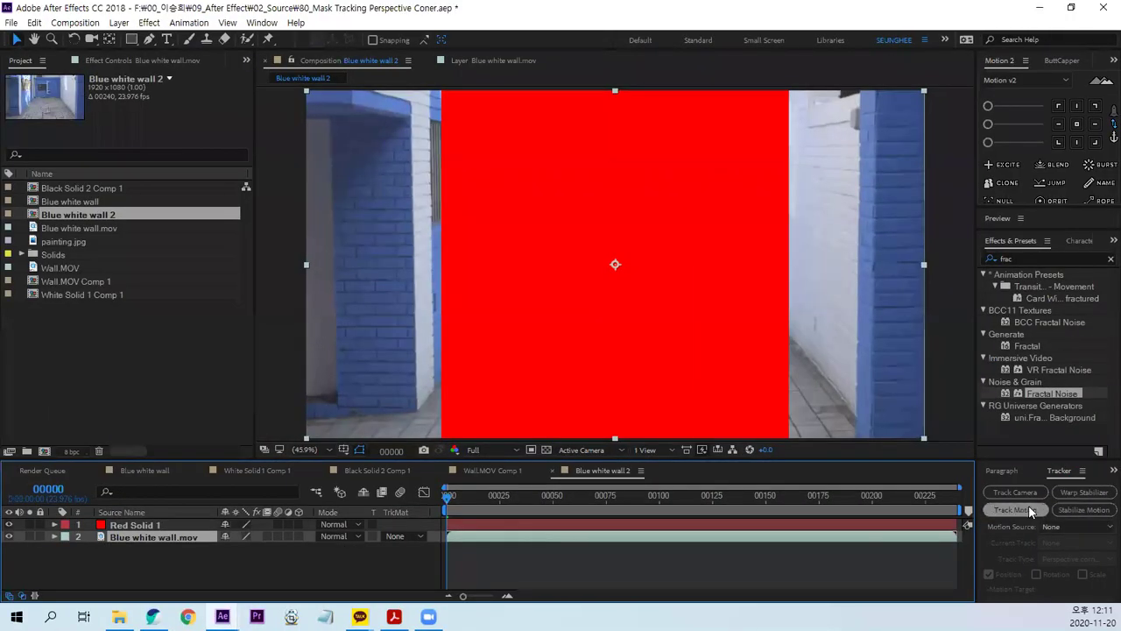
# - Start a Perspective corner pin track on Blue white wall.mov and maximize the Layer panel
pyautogui.click(1029, 506)
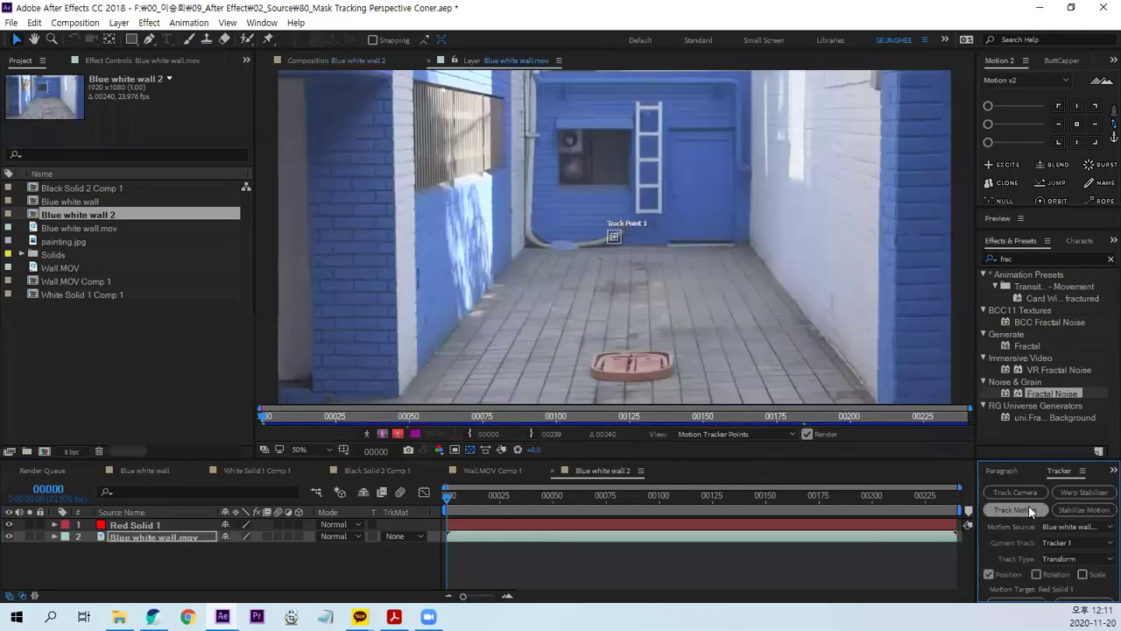
pyautogui.click(1058, 558)
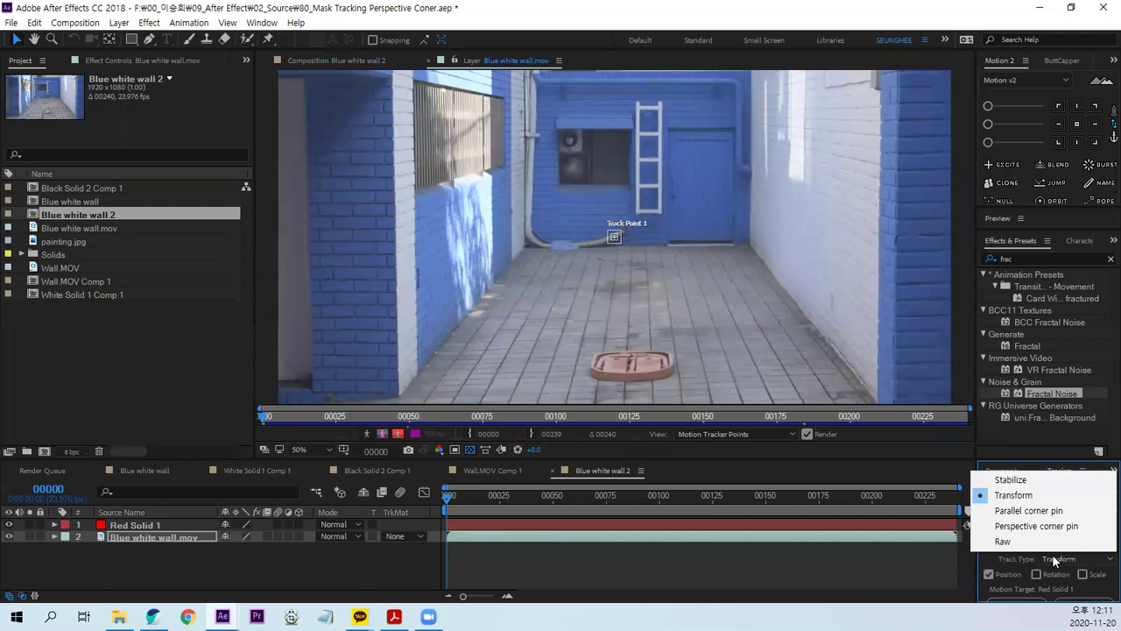
pyautogui.click(1037, 526)
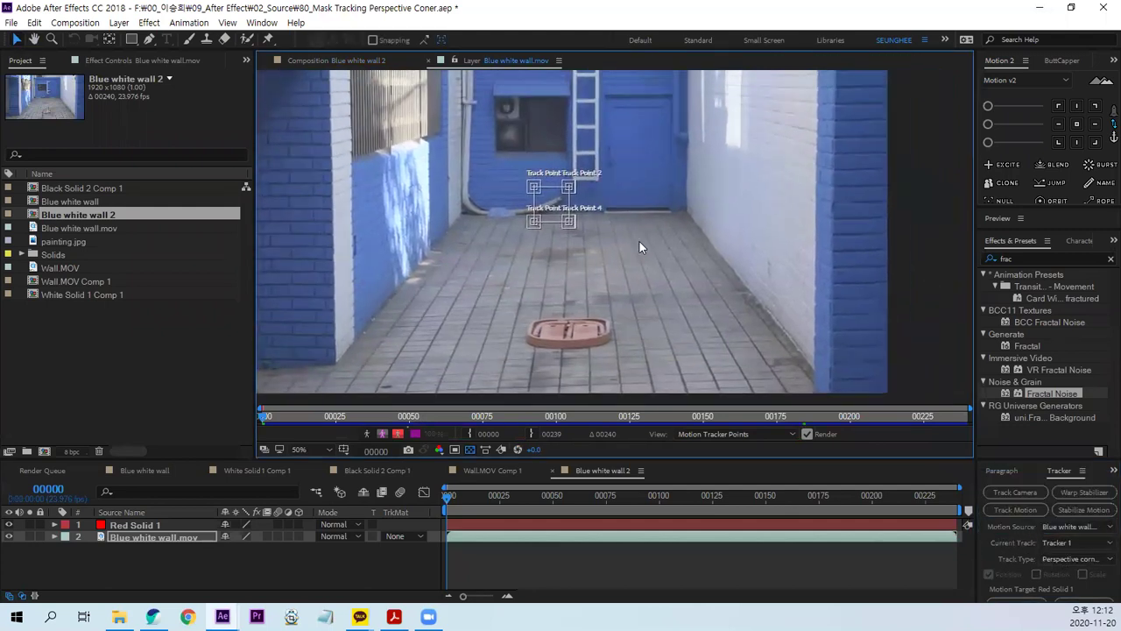
pyautogui.press('`')
# - Place Track Point 1 at the left wall's base and Track Point 3 at the lower-left floor corner
pyautogui.scroll(2, 574, 282)
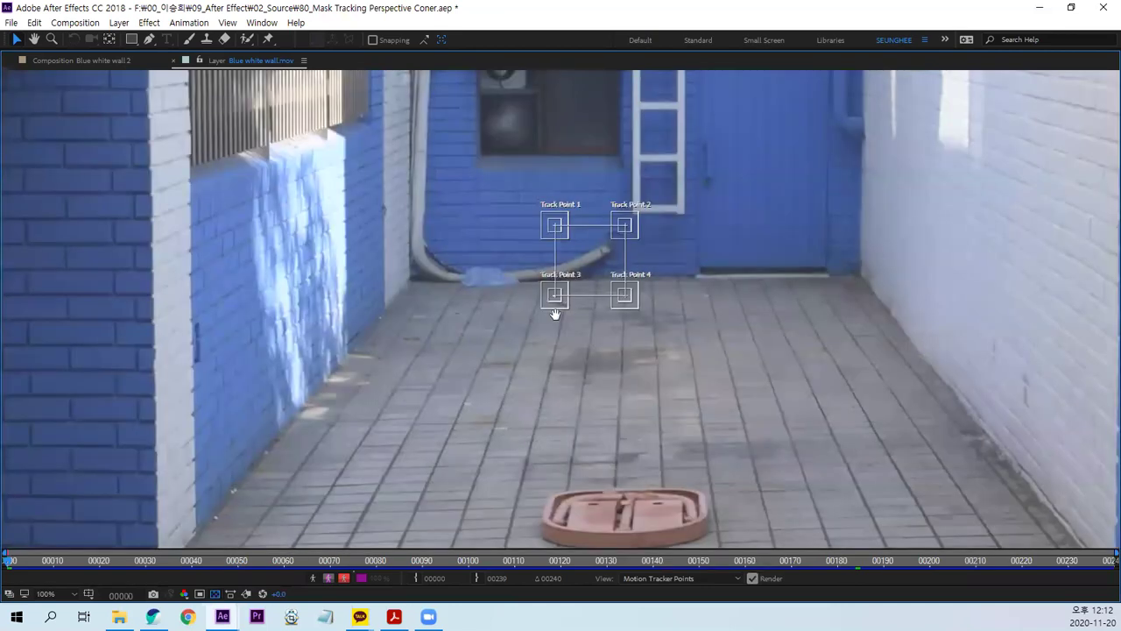
pyautogui.moveTo(553, 219); pyautogui.dragTo(412, 276)
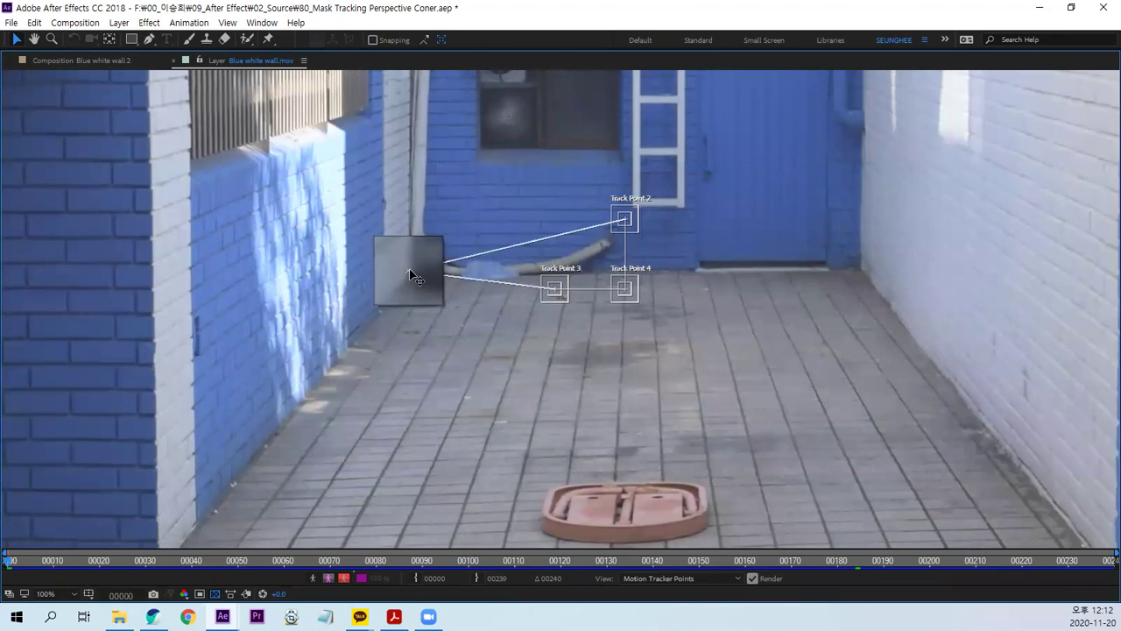
pyautogui.moveTo(411, 276); pyautogui.dragTo(409, 271)
pyautogui.scroll(-2, 778, 221)
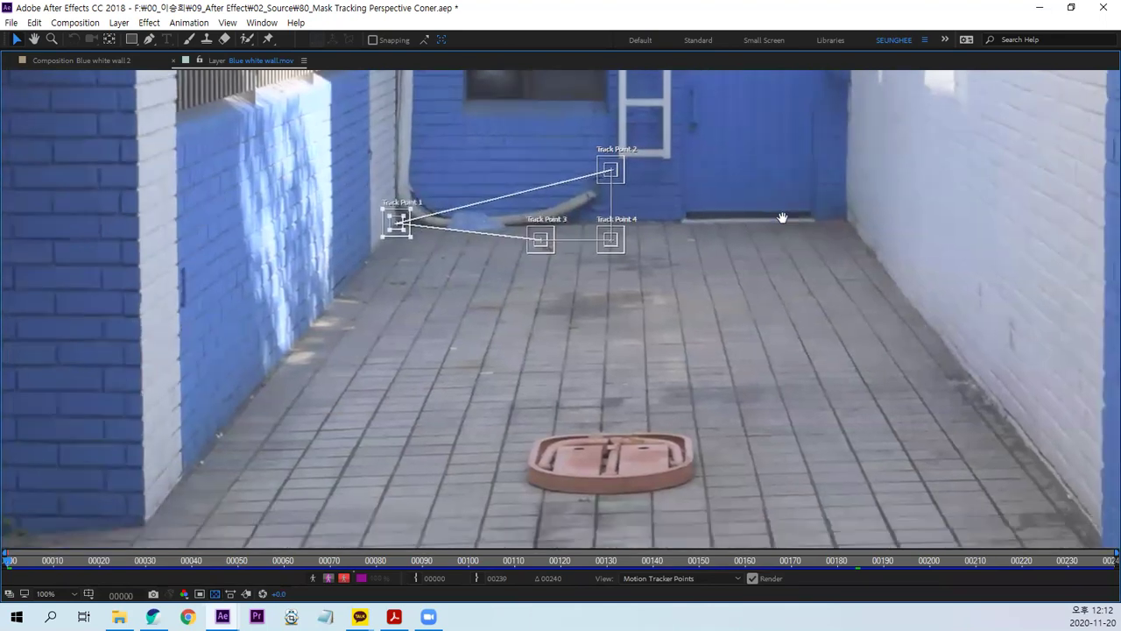
pyautogui.hscroll(-2, 778, 221)
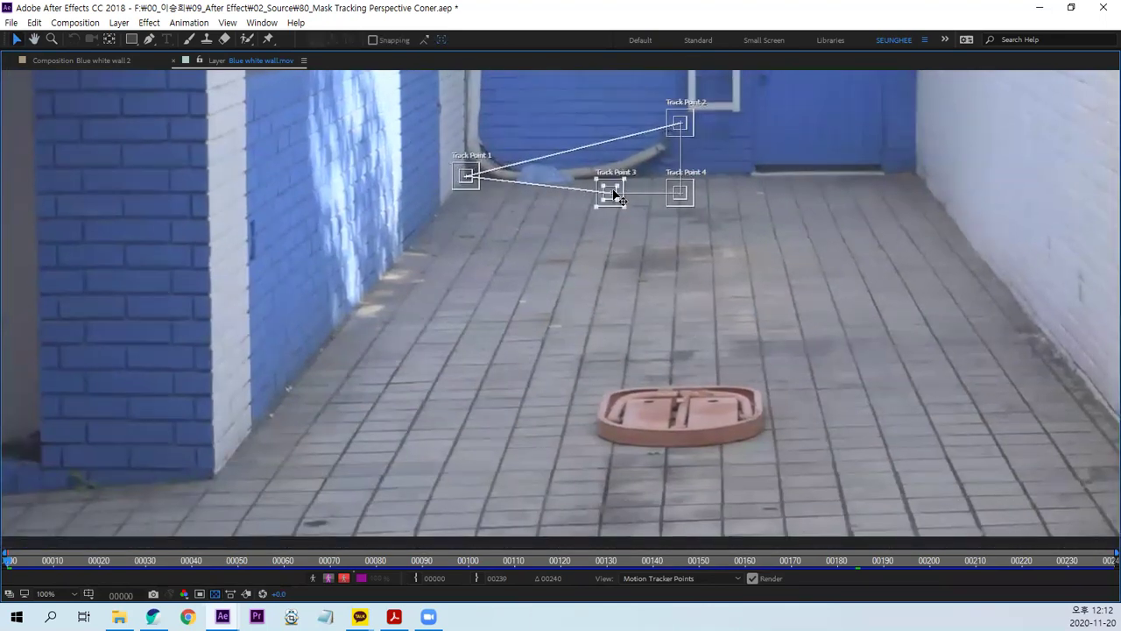
pyautogui.moveTo(615, 193); pyautogui.dragTo(221, 477)
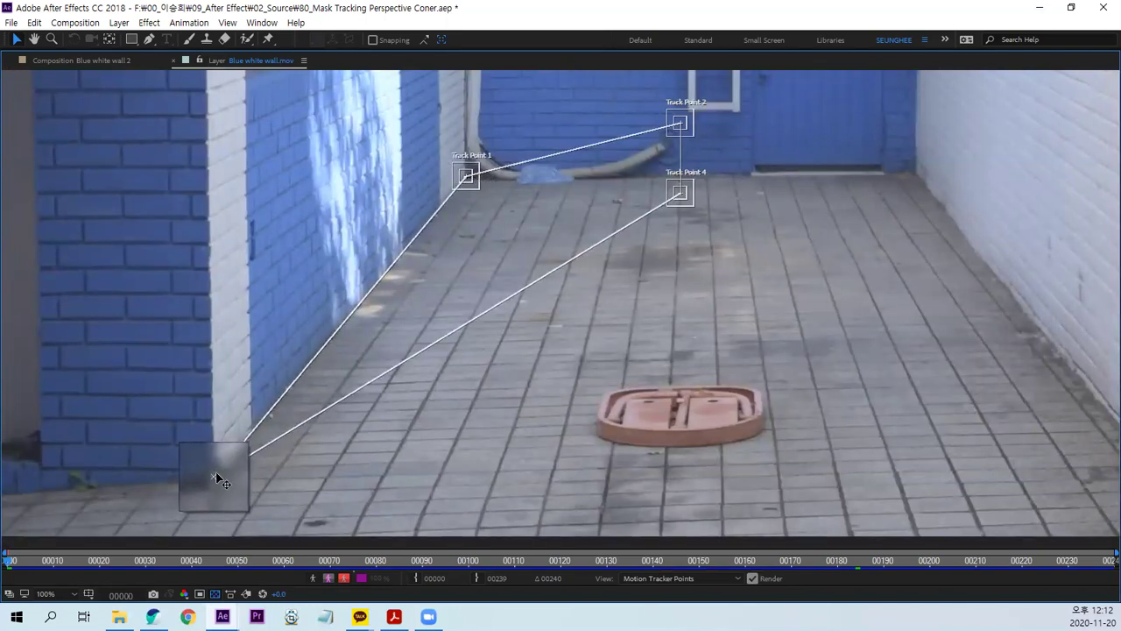
pyautogui.moveTo(221, 477); pyautogui.dragTo(214, 478)
# - Place Track Point 4 at the lower-right floor corner and Track Point 2 at the right wall's corner
pyautogui.moveTo(760, 216); pyautogui.dragTo(501, 261)
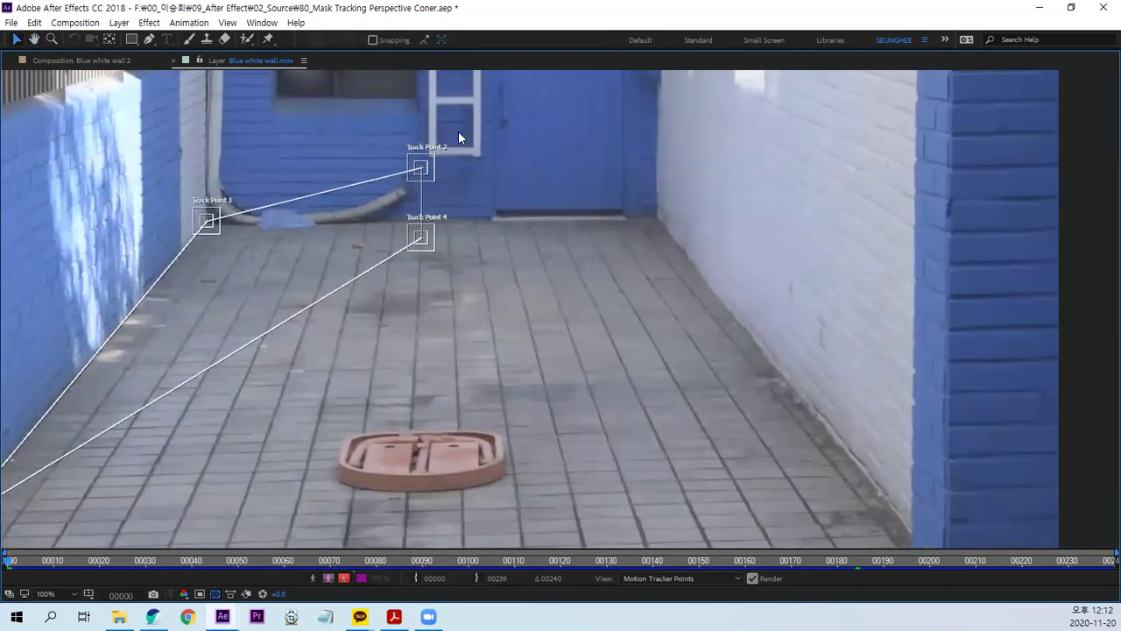
pyautogui.moveTo(426, 167)
pyautogui.mouseDown()
pyautogui.moveTo(656, 232)
pyautogui.moveTo(445, 147)
pyautogui.mouseUp()
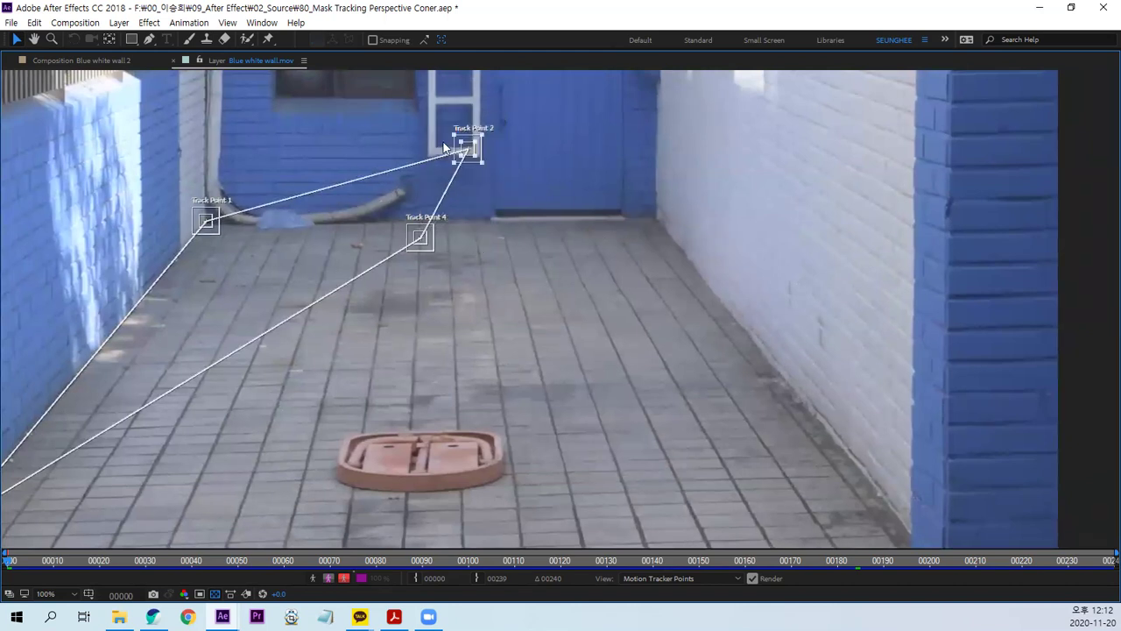
pyautogui.moveTo(540, 360); pyautogui.dragTo(516, 243)
pyautogui.moveTo(383, 122)
pyautogui.mouseDown()
pyautogui.moveTo(413, 159)
pyautogui.moveTo(841, 378)
pyautogui.mouseUp()
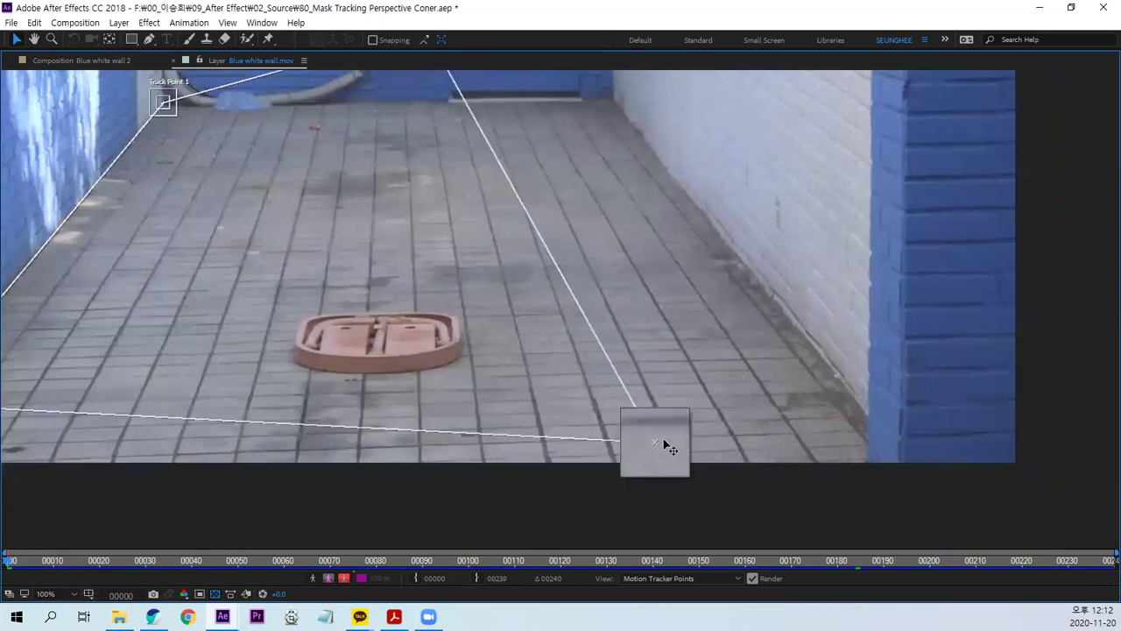
pyautogui.moveTo(841, 381); pyautogui.dragTo(838, 379)
pyautogui.moveTo(600, 321); pyautogui.dragTo(563, 534)
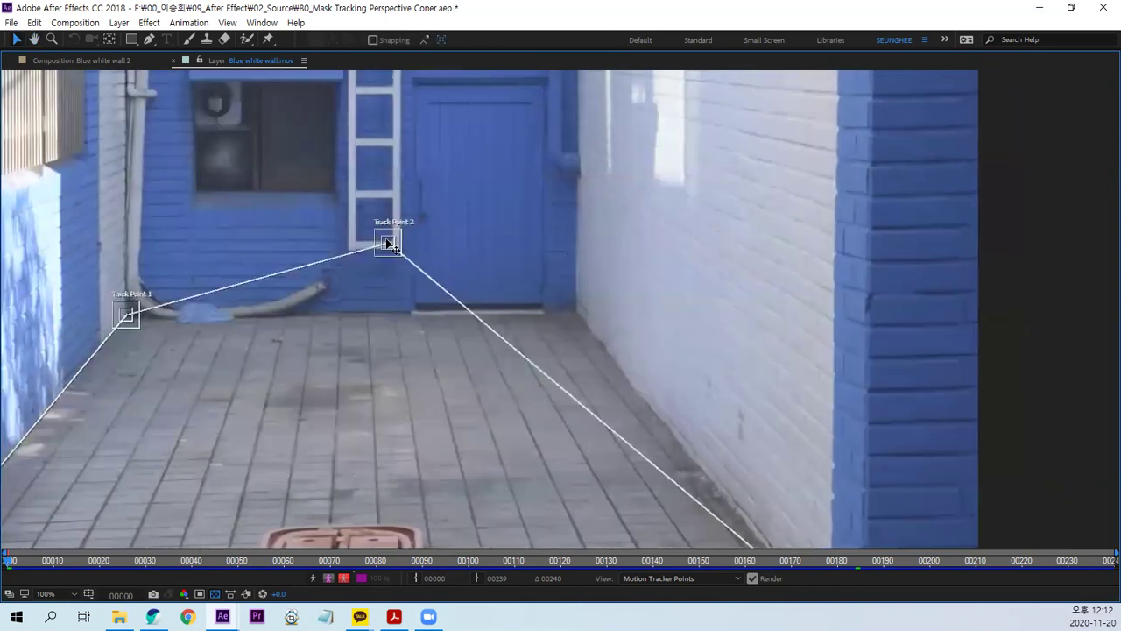
pyautogui.moveTo(390, 244); pyautogui.dragTo(578, 316)
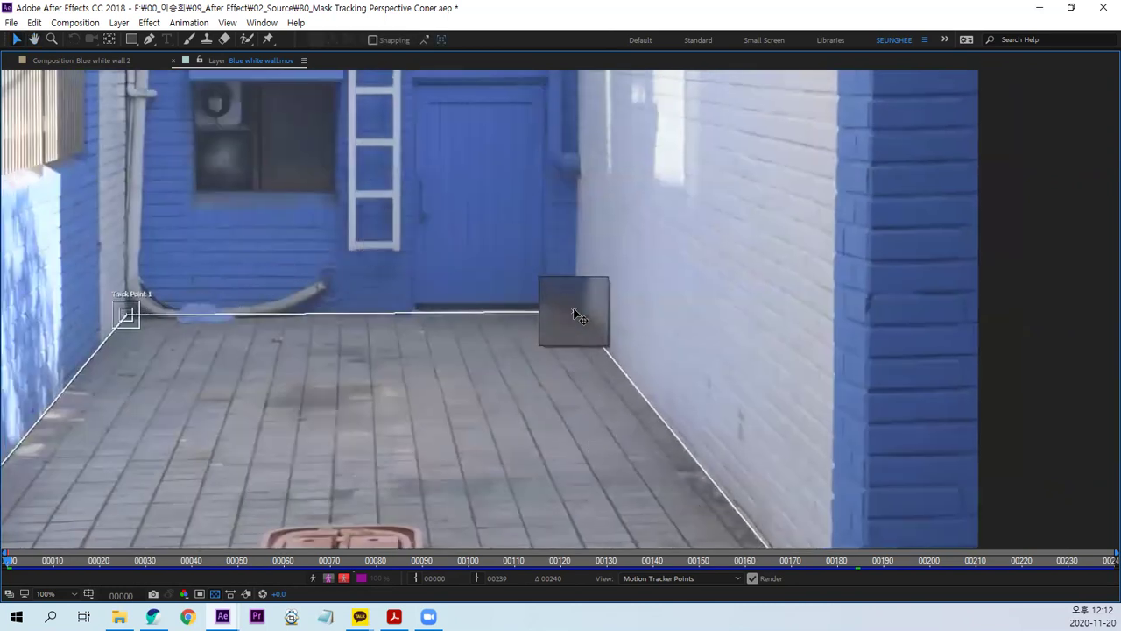
pyautogui.moveTo(578, 316); pyautogui.dragTo(575, 308)
pyautogui.moveTo(528, 406)
pyautogui.mouseDown()
pyautogui.moveTo(617, 264)
pyautogui.moveTo(641, 251)
pyautogui.mouseUp()
pyautogui.moveTo(538, 307); pyautogui.dragTo(636, 313)
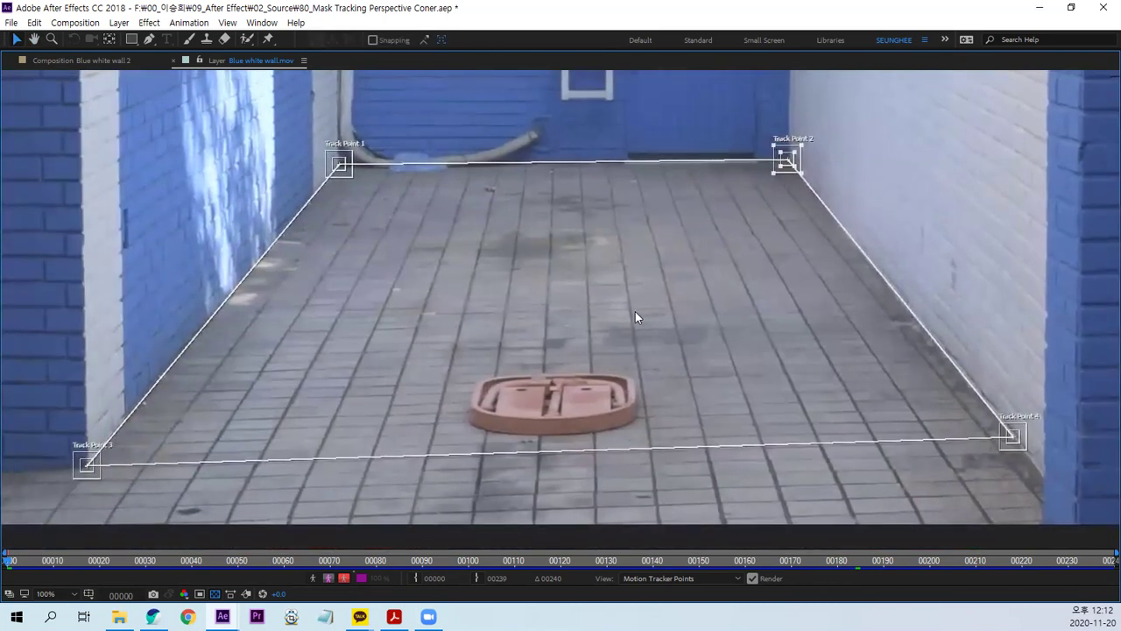
# - Restore the normal panel layout and make the timeline and tracker area taller
pyautogui.press('`')
pyautogui.scroll(-1, 600, 248)
pyautogui.scroll(-1, 599, 263)
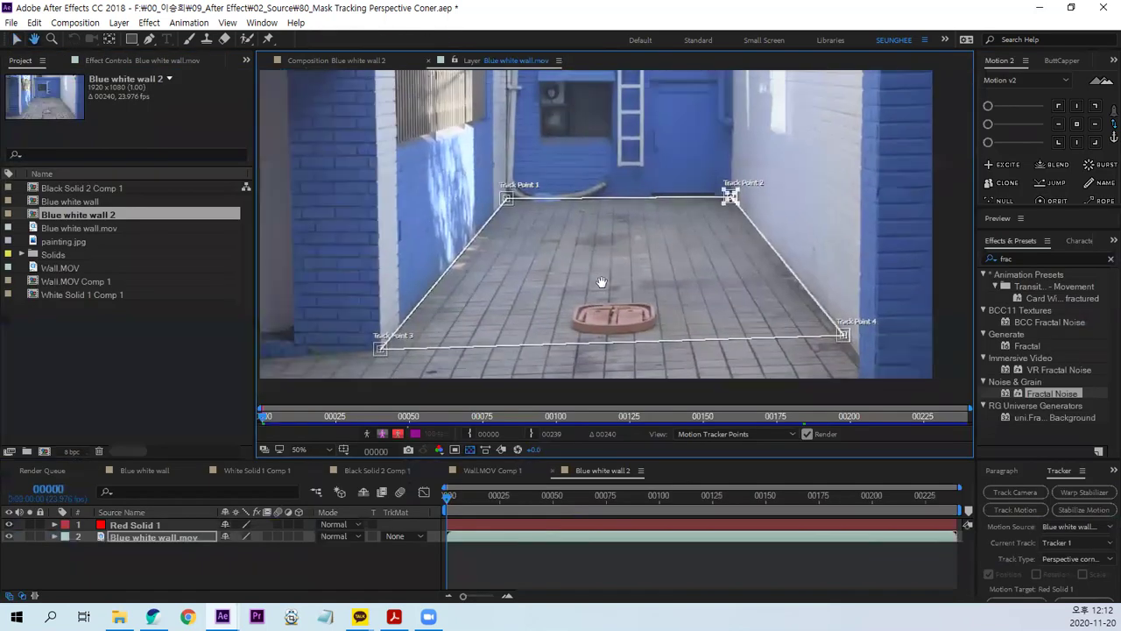
pyautogui.moveTo(1018, 459); pyautogui.dragTo(1011, 392)
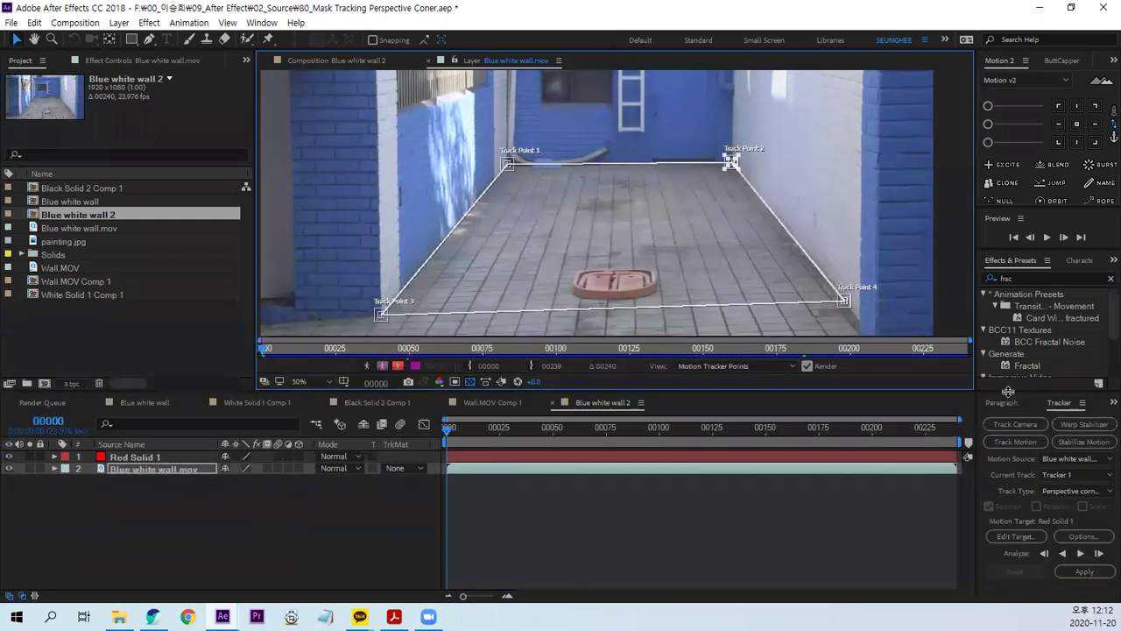
# - Set the motion tracker options to track by luminance instead of colour
pyautogui.click(1082, 536)
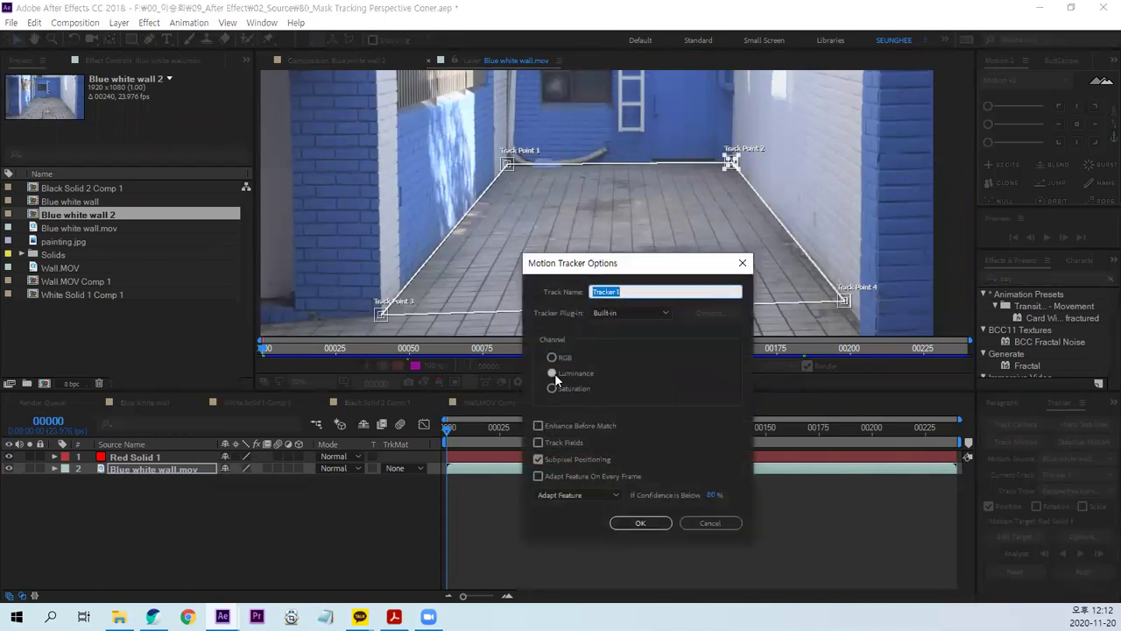
pyautogui.click(553, 373)
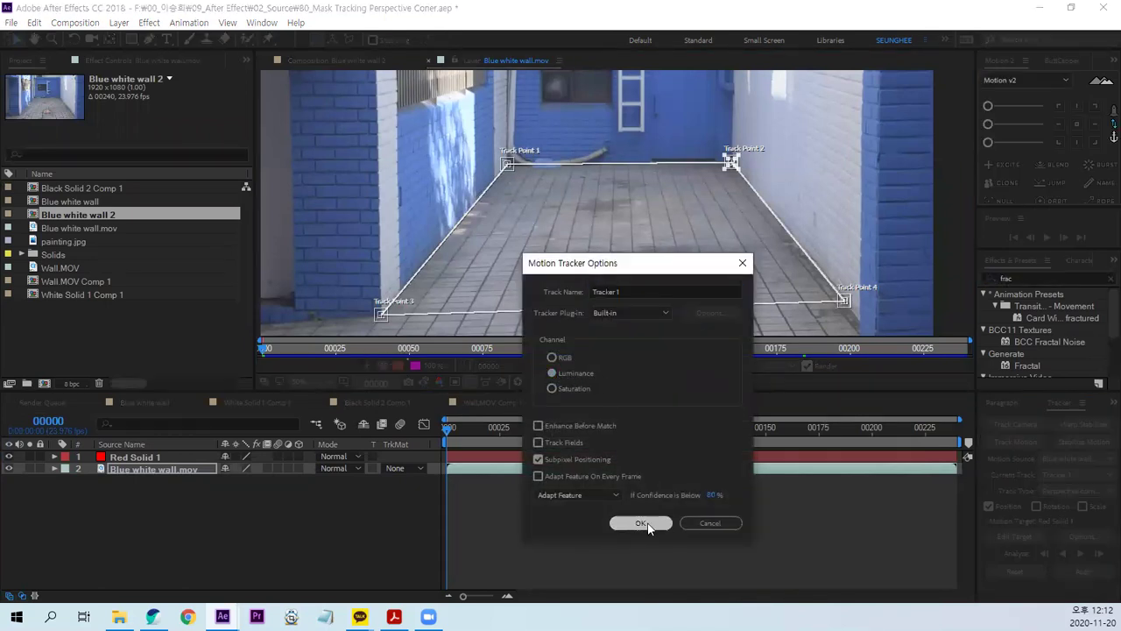
pyautogui.click(639, 525)
# - Choose Layer 1, Red Solid 1, as the motion target
pyautogui.click(1009, 534)
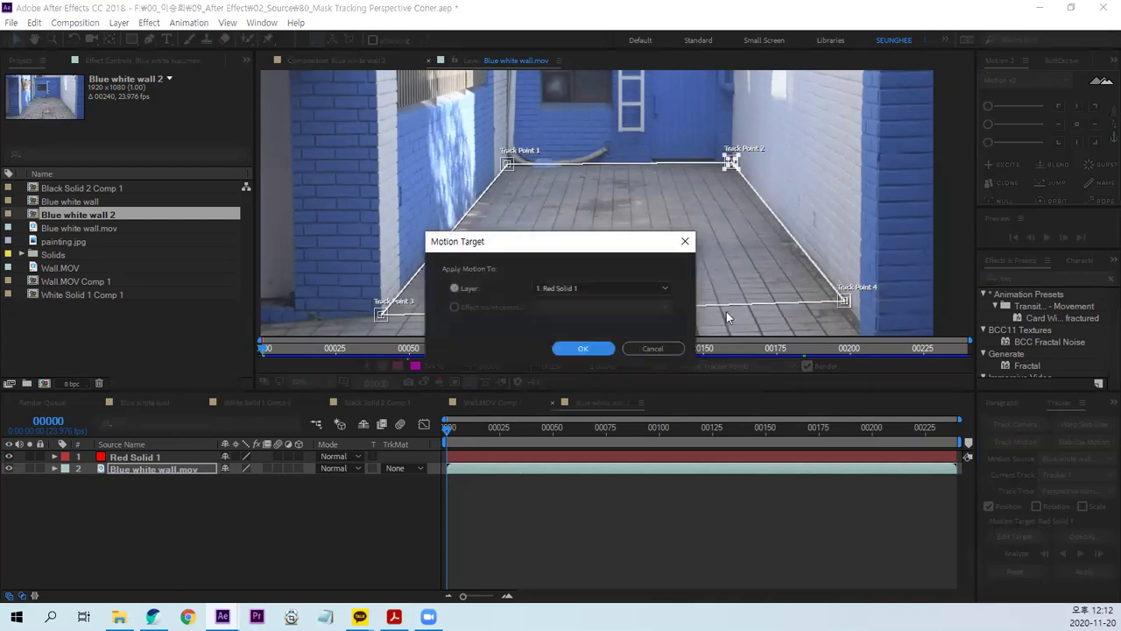
pyautogui.click(575, 287)
pyautogui.click(561, 302)
pyautogui.click(584, 349)
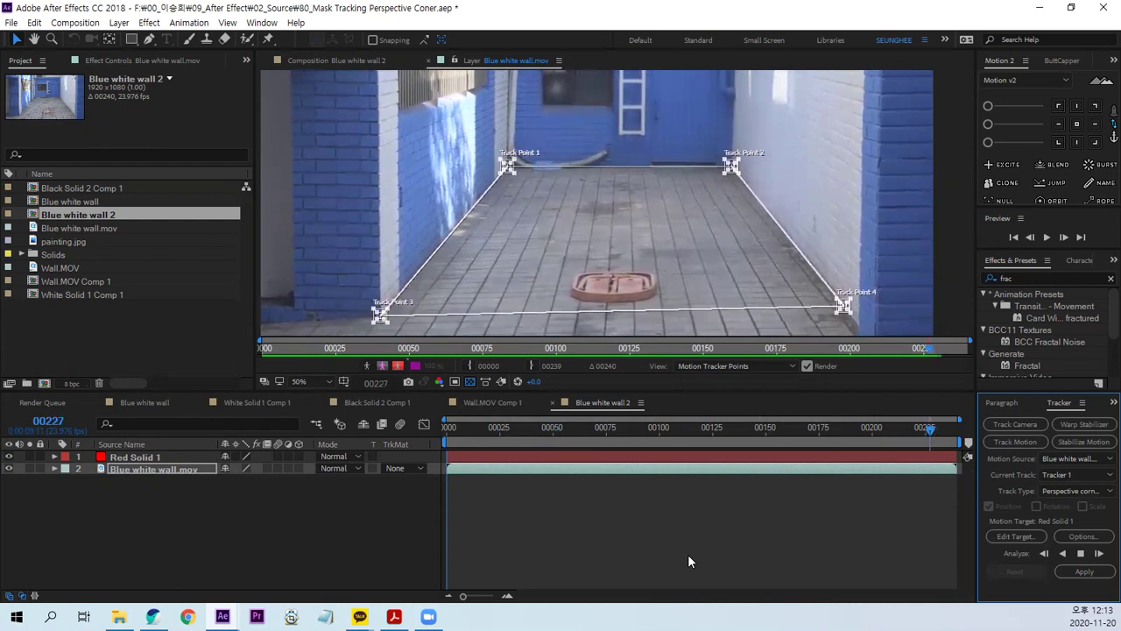
# - Apply the floor track to Red Solid 1, then collapse and select that layer
pyautogui.click(1075, 572)
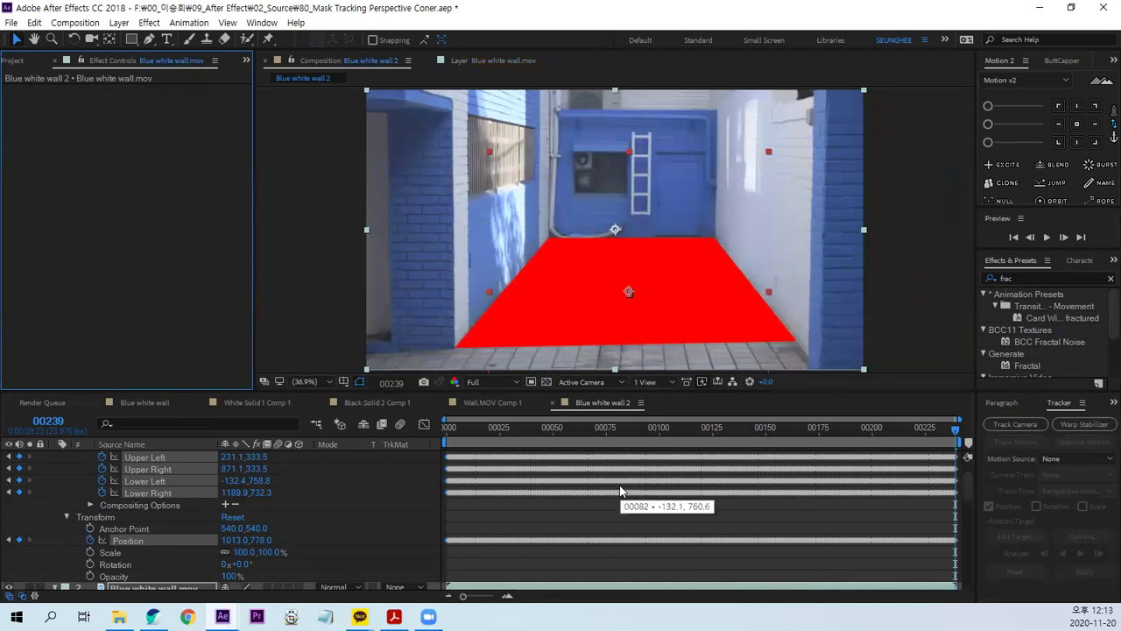
pyautogui.scroll(2, 338, 493)
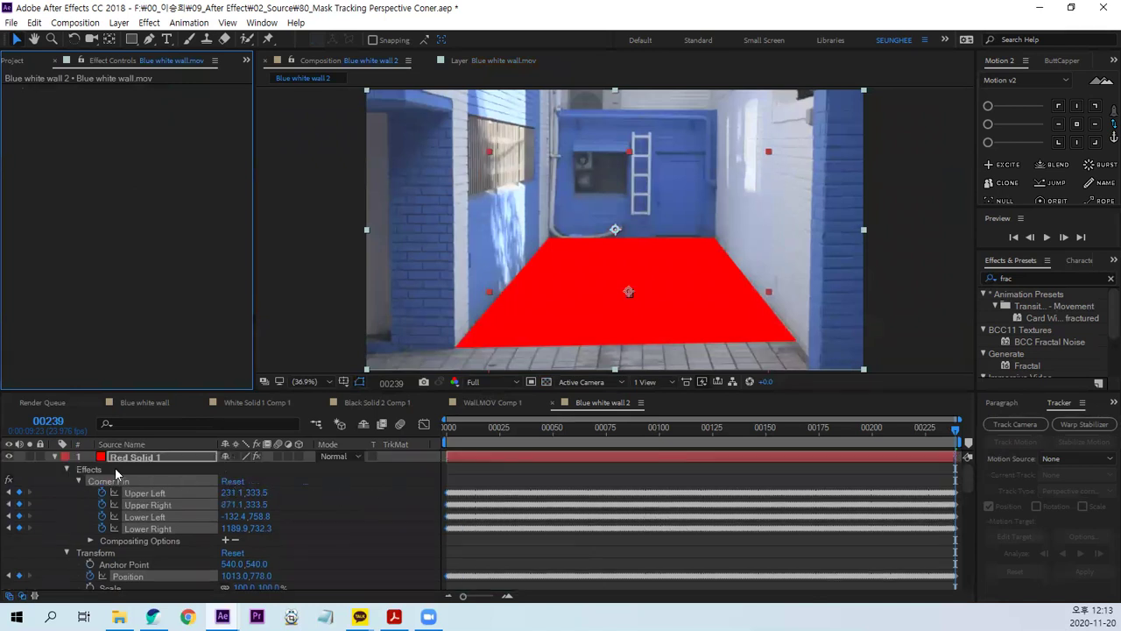
pyautogui.click(55, 457)
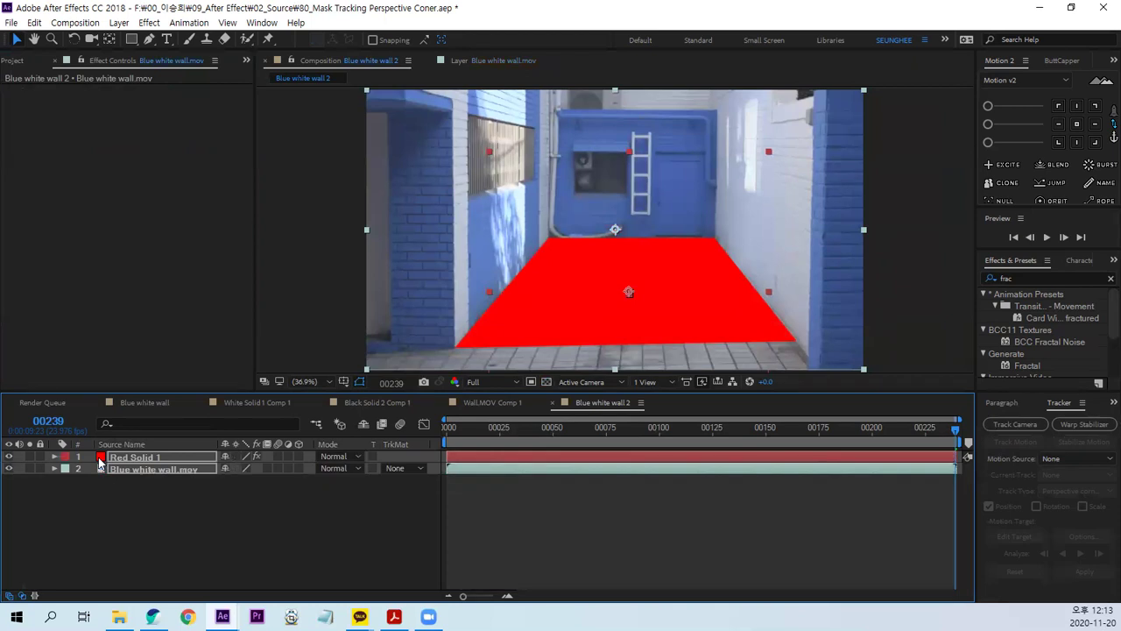
pyautogui.click(140, 517)
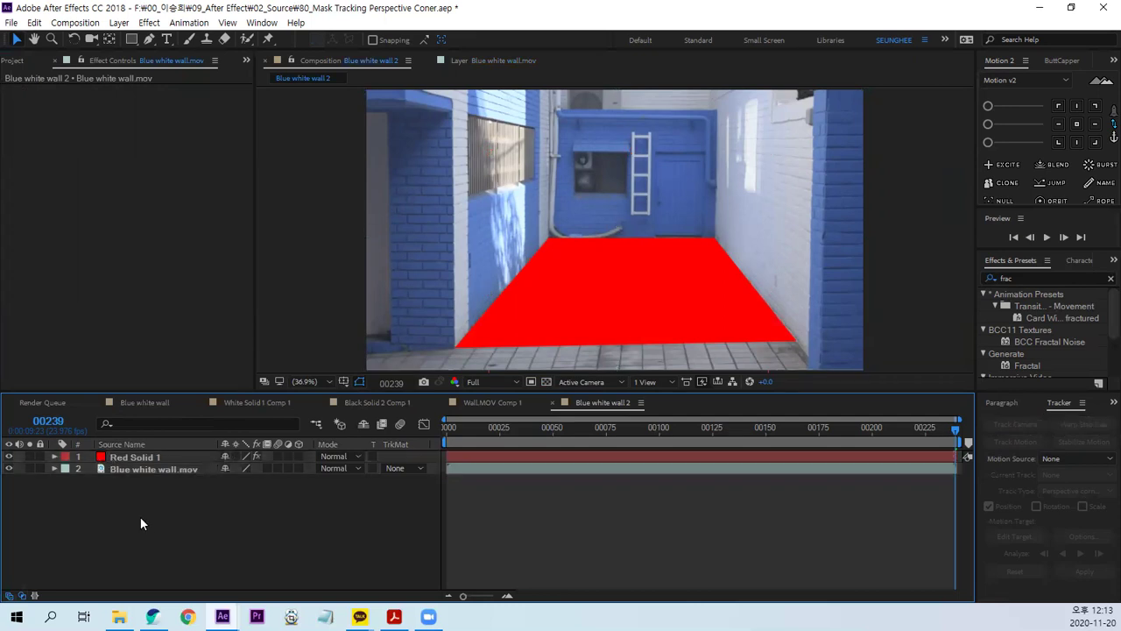
pyautogui.click(127, 456)
pyautogui.rightClick(103, 462)
# - Pre-compose Red Solid 1 as Red Solid 1 Comp 1 and open it
pyautogui.click(156, 474)
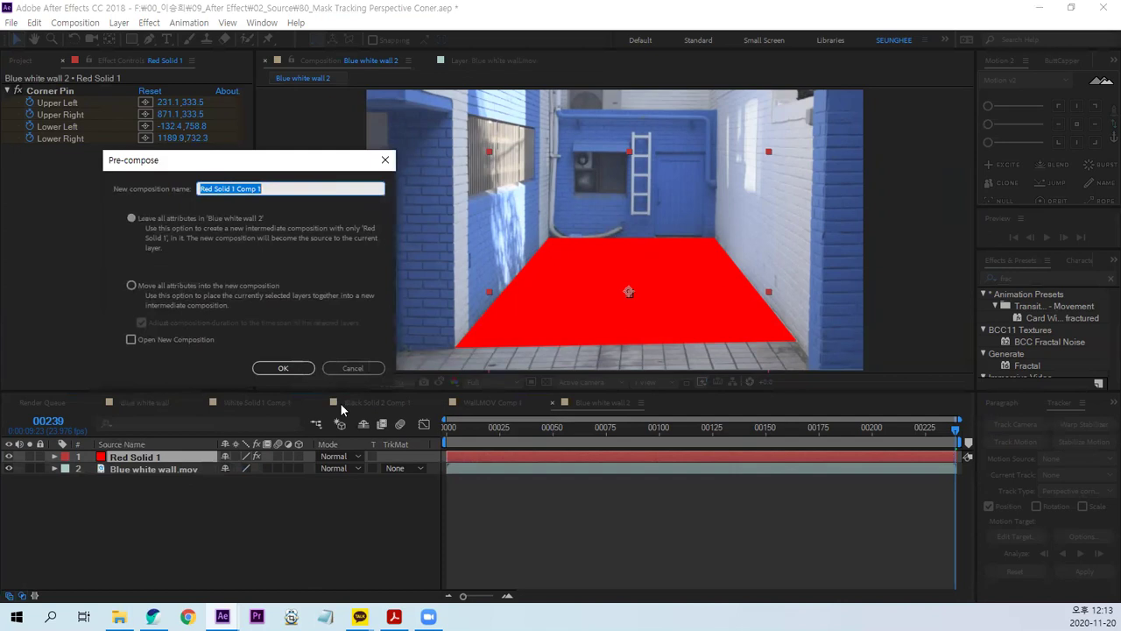
pyautogui.click(283, 373)
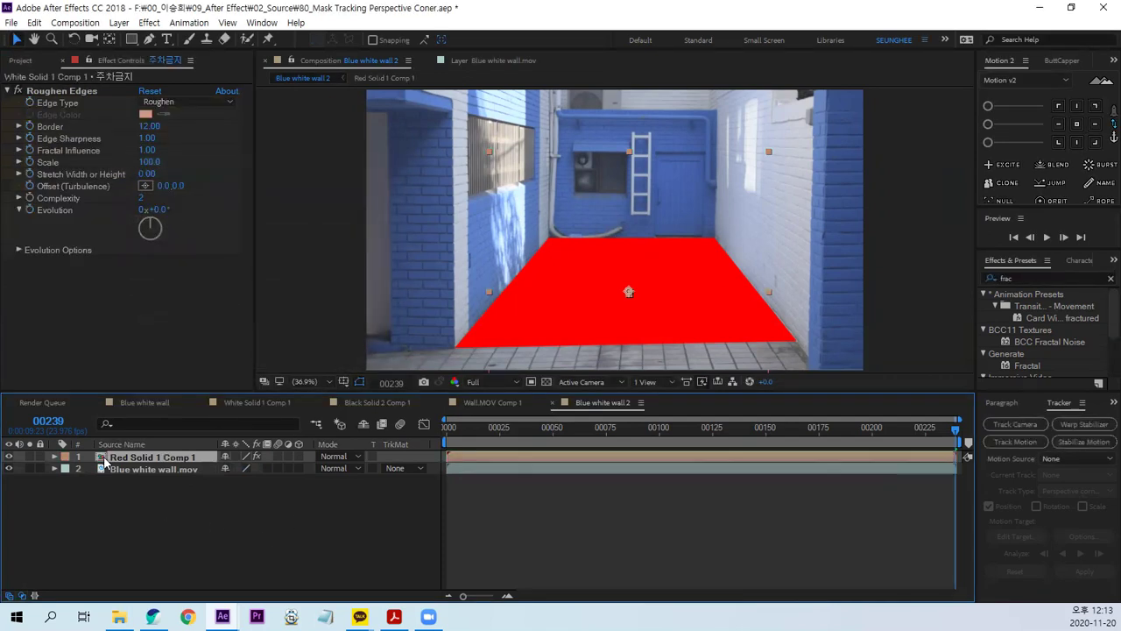
pyautogui.doubleClick(112, 457)
# - Browse the Project panel items, cancelling an unneeded import window
pyautogui.click(33, 60)
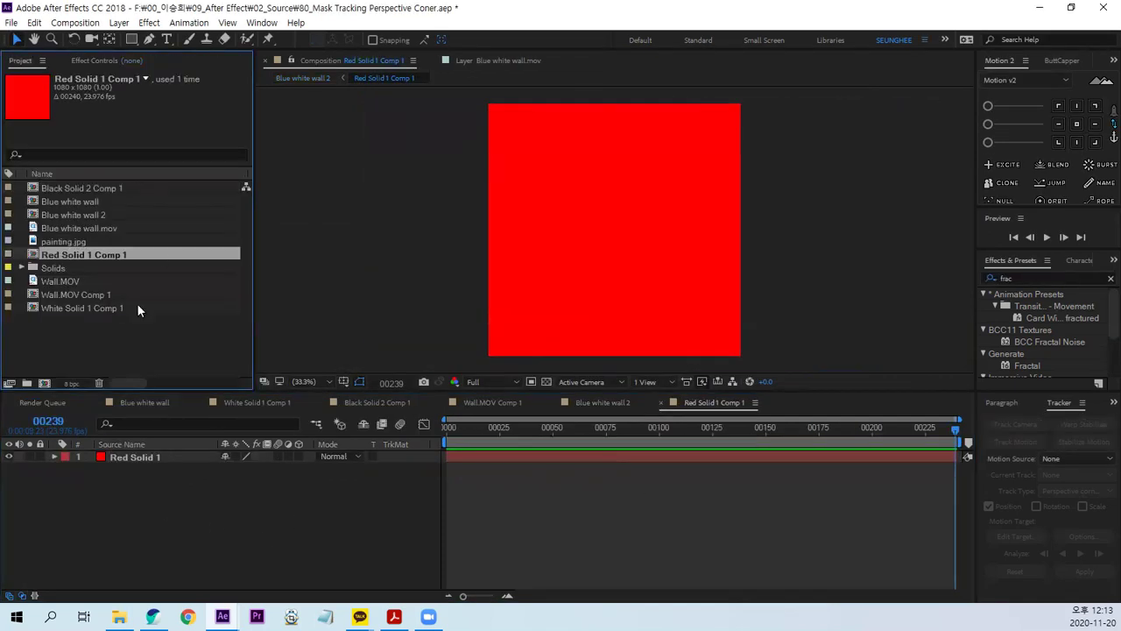
pyautogui.click(99, 336)
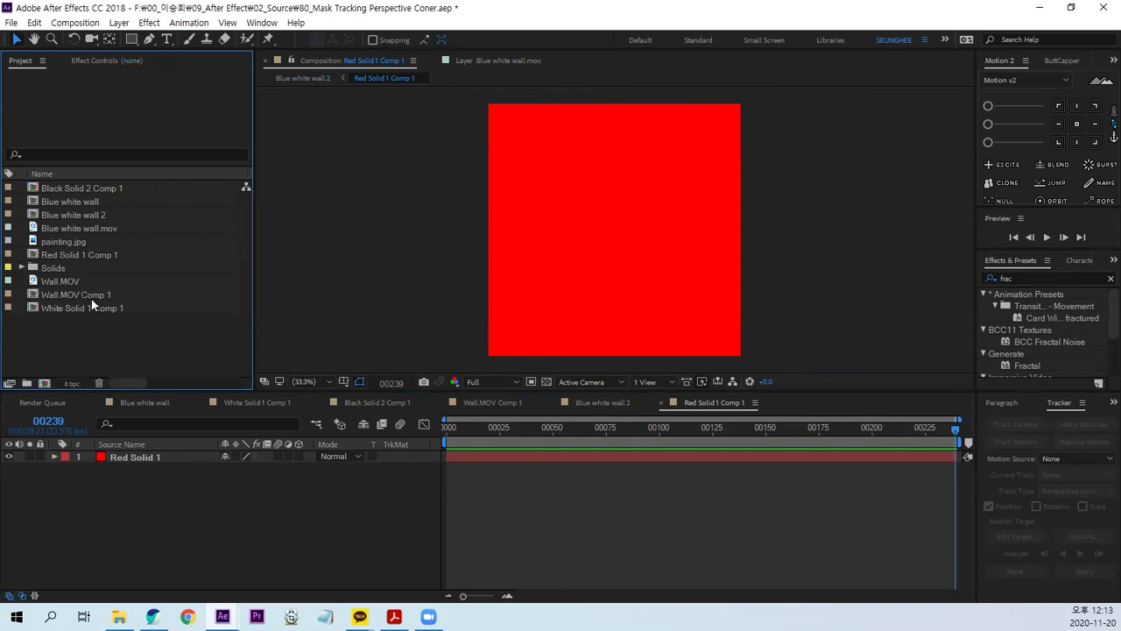
pyautogui.doubleClick(131, 333)
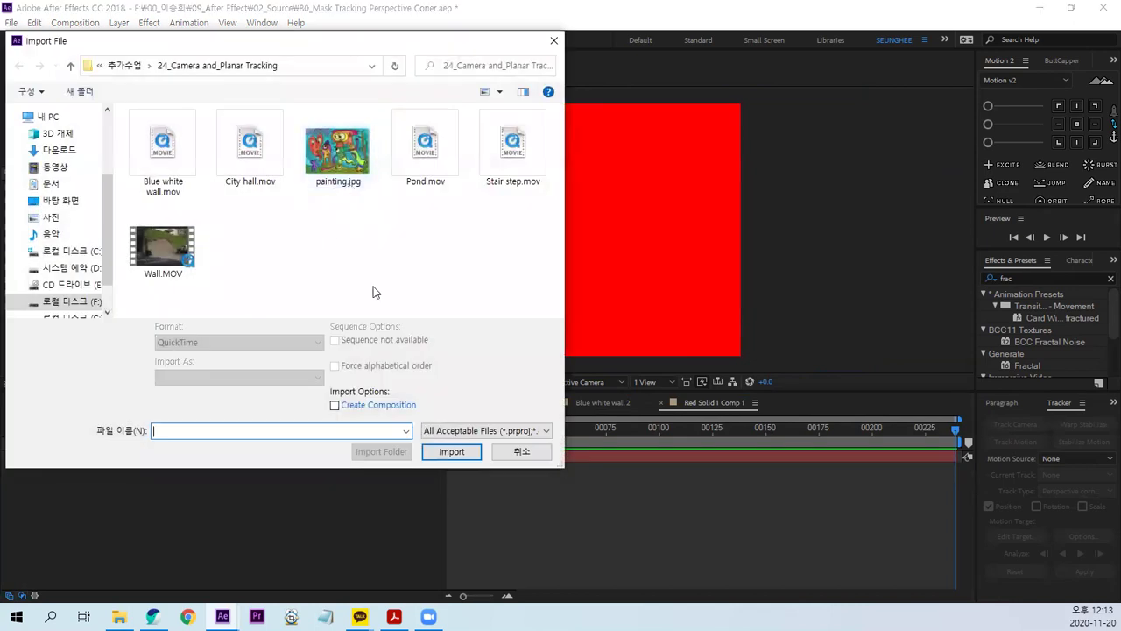
pyautogui.click(521, 452)
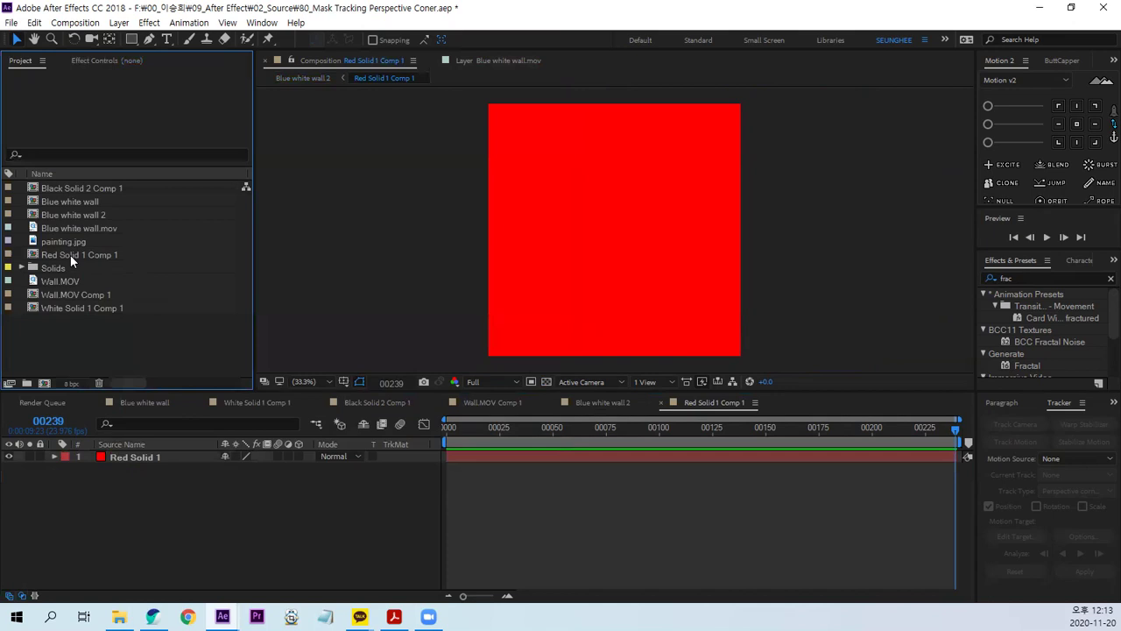
pyautogui.click(59, 294)
pyautogui.click(60, 307)
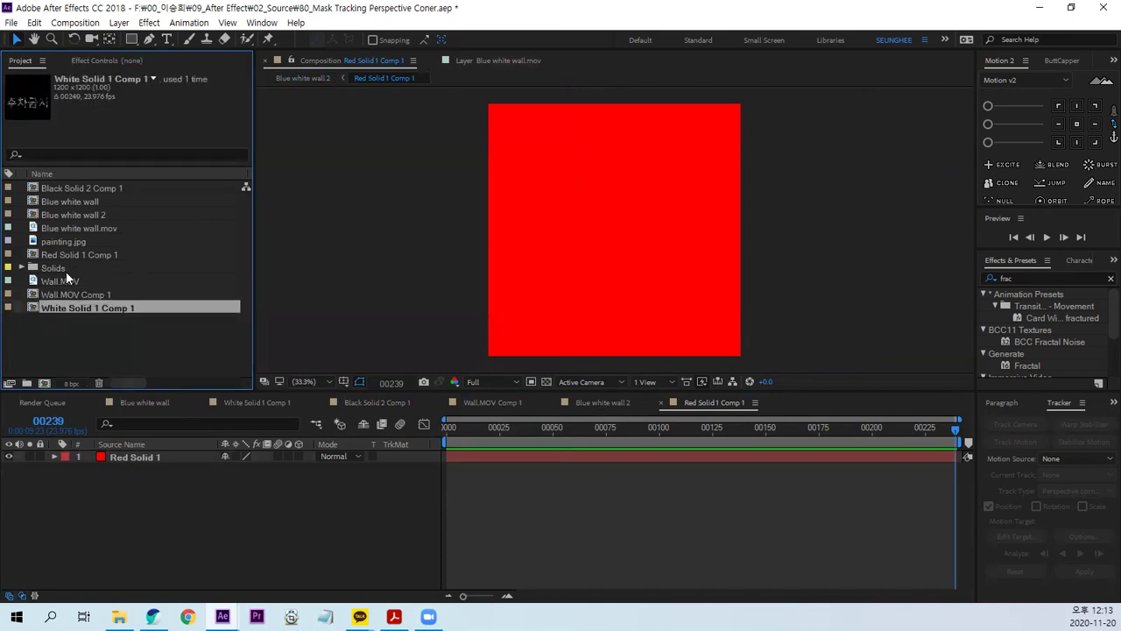
pyautogui.click(63, 214)
# - Add painting.jpg above Red Solid 1 in Red Solid 1 Comp 1 and scale it to 82%
pyautogui.click(70, 202)
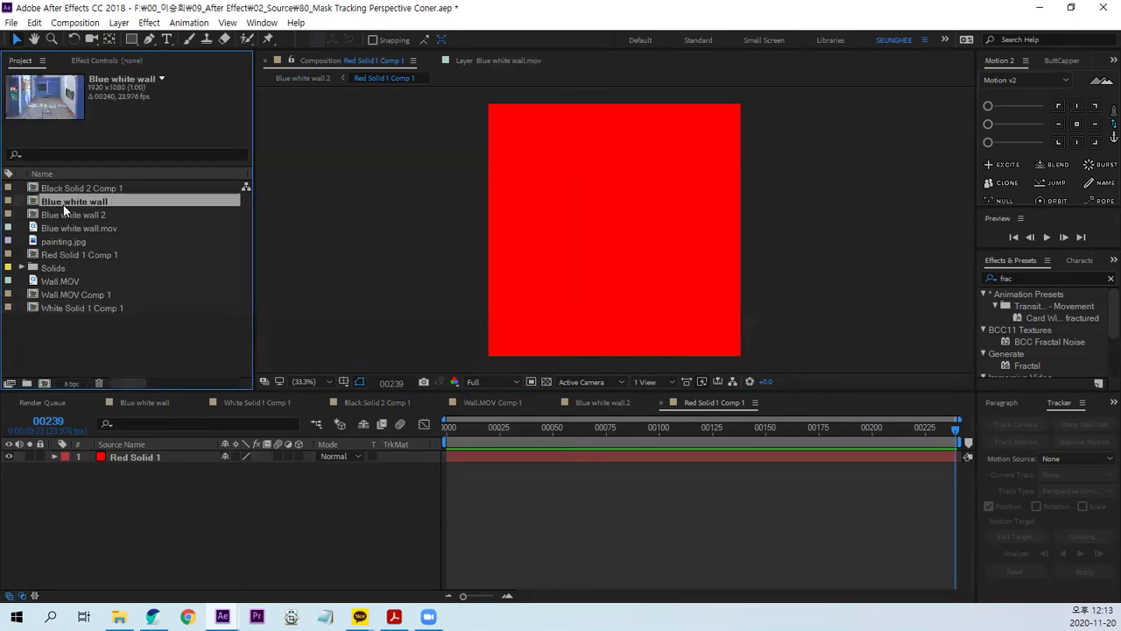
pyautogui.moveTo(64, 241); pyautogui.dragTo(146, 449)
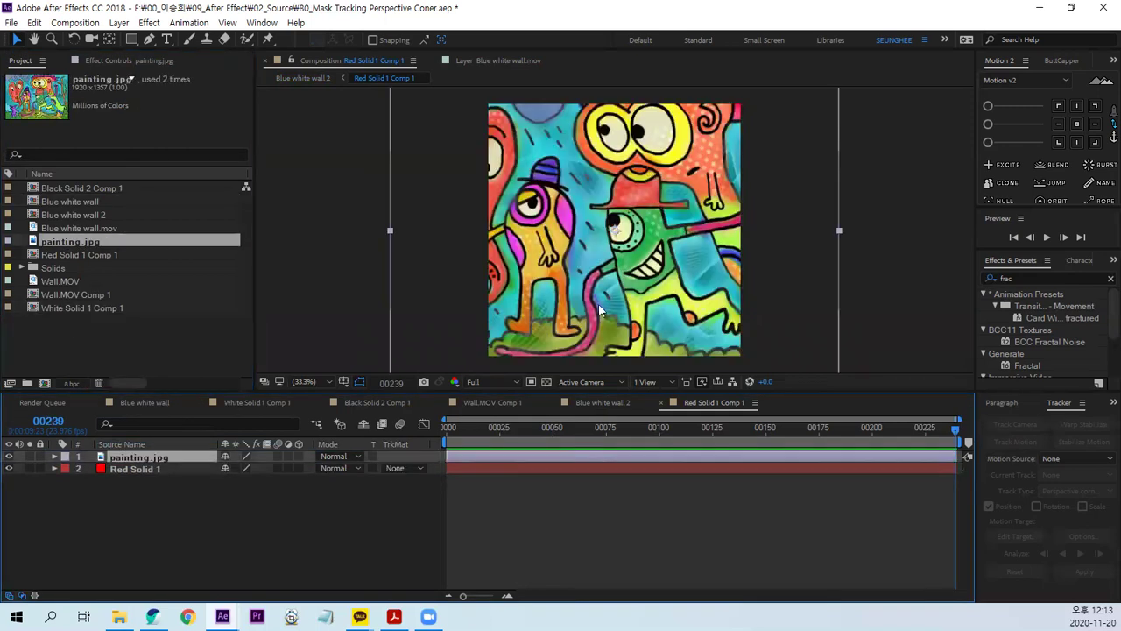
pyautogui.press(',')
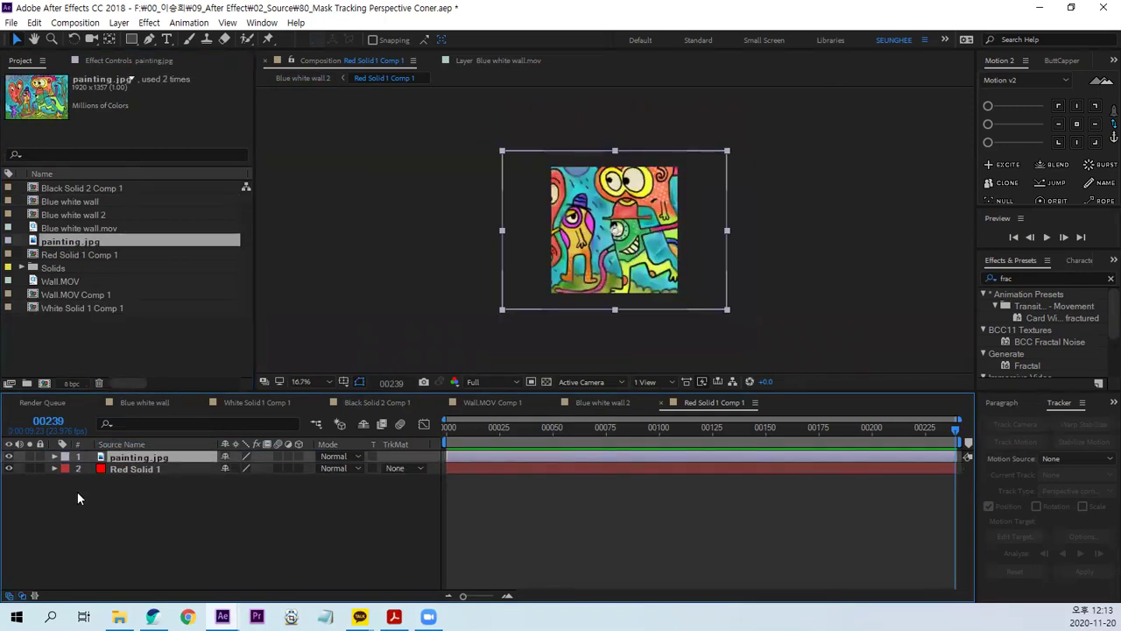
pyautogui.press('s')
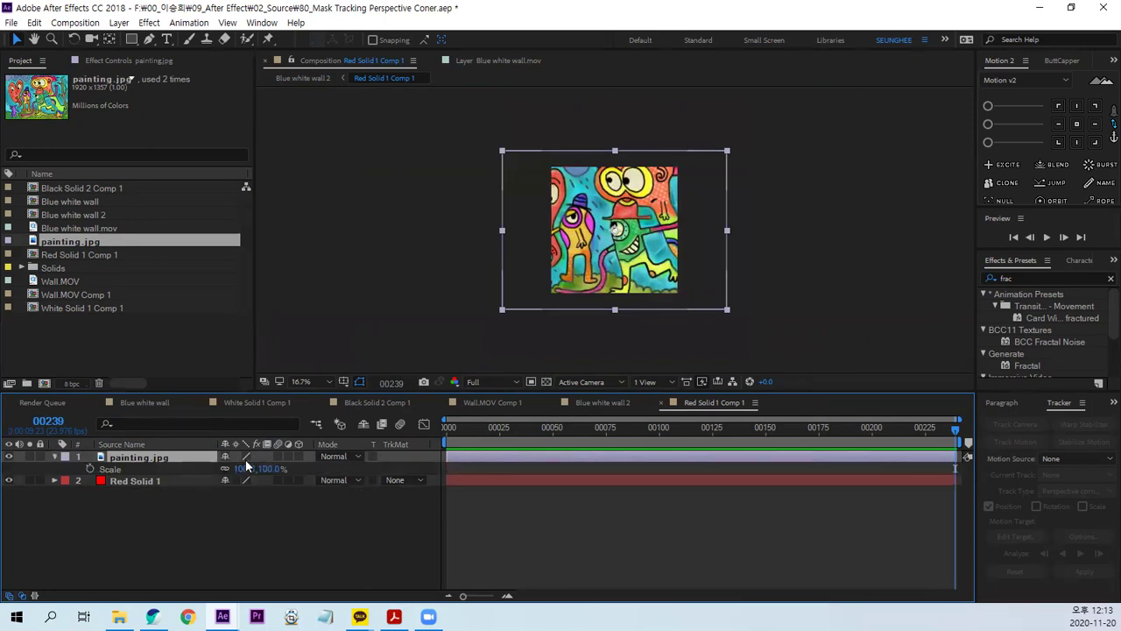
pyautogui.moveTo(251, 469); pyautogui.dragTo(238, 469)
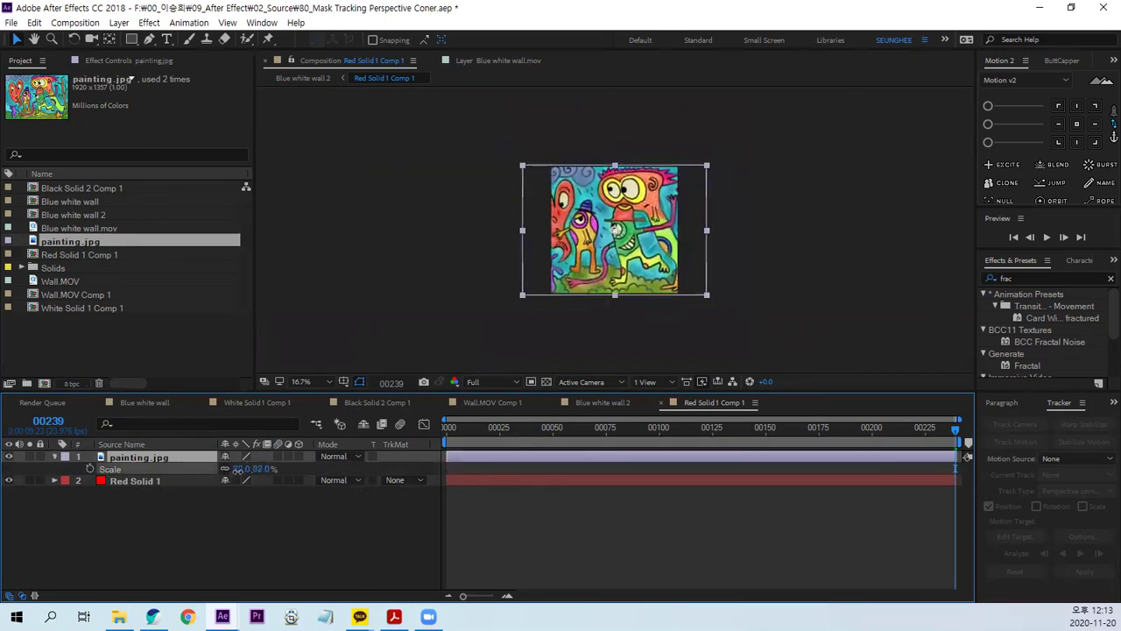
pyautogui.click(561, 404)
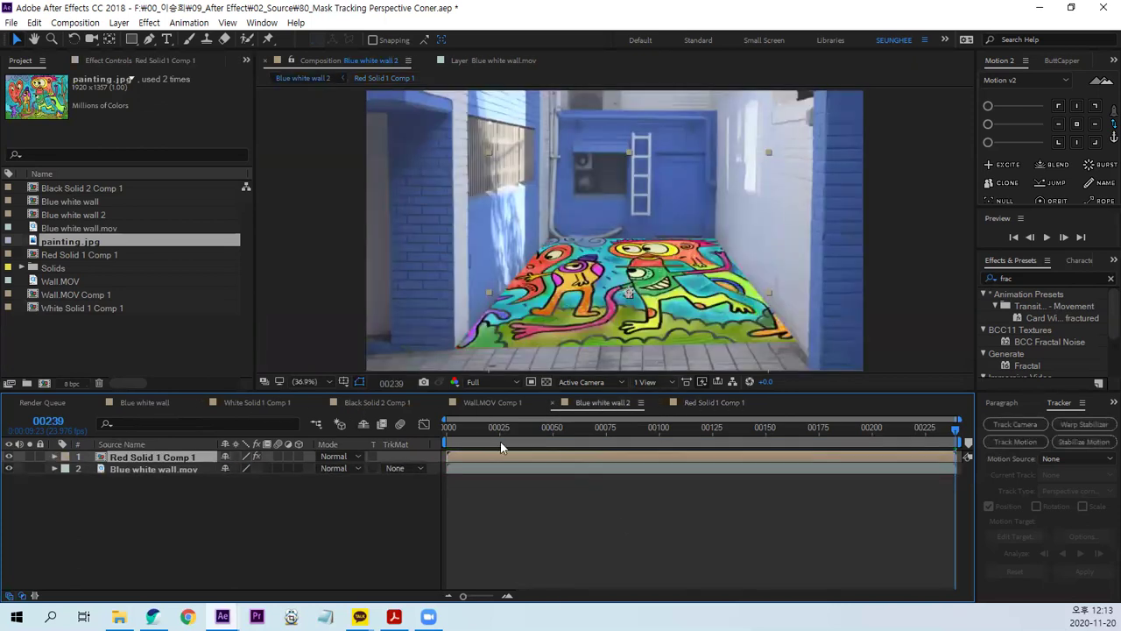
# - Scrub through Blue white wall 2 to check the painting follows the alley floor
pyautogui.moveTo(450, 427)
pyautogui.mouseDown()
pyautogui.moveTo(959, 435)
pyautogui.moveTo(393, 465)
pyautogui.mouseUp()
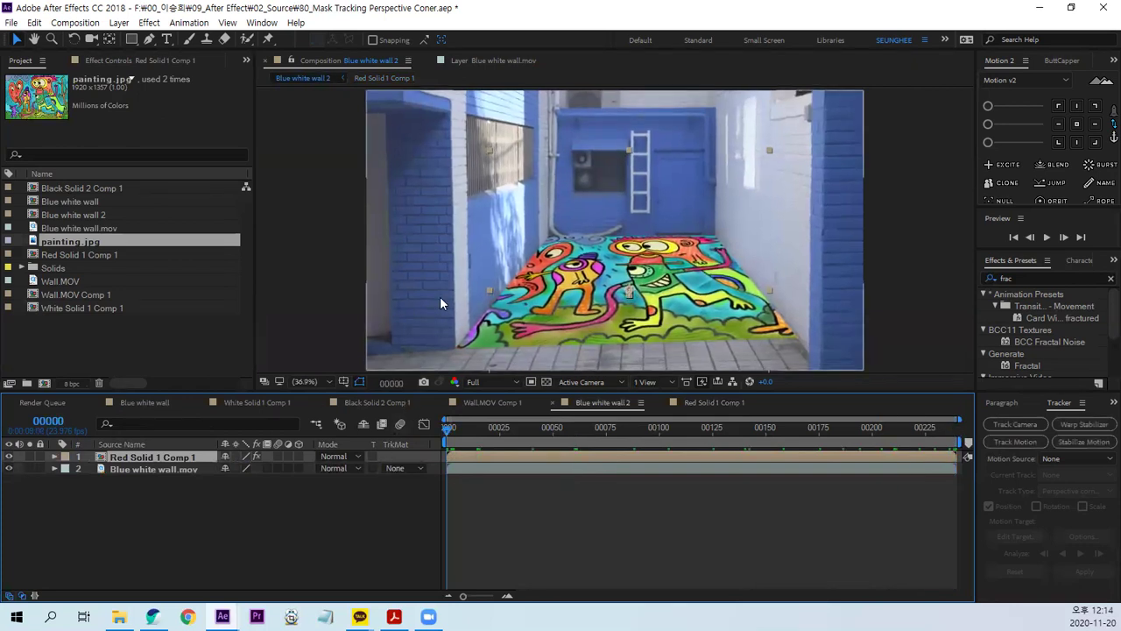
pyautogui.click(247, 487)
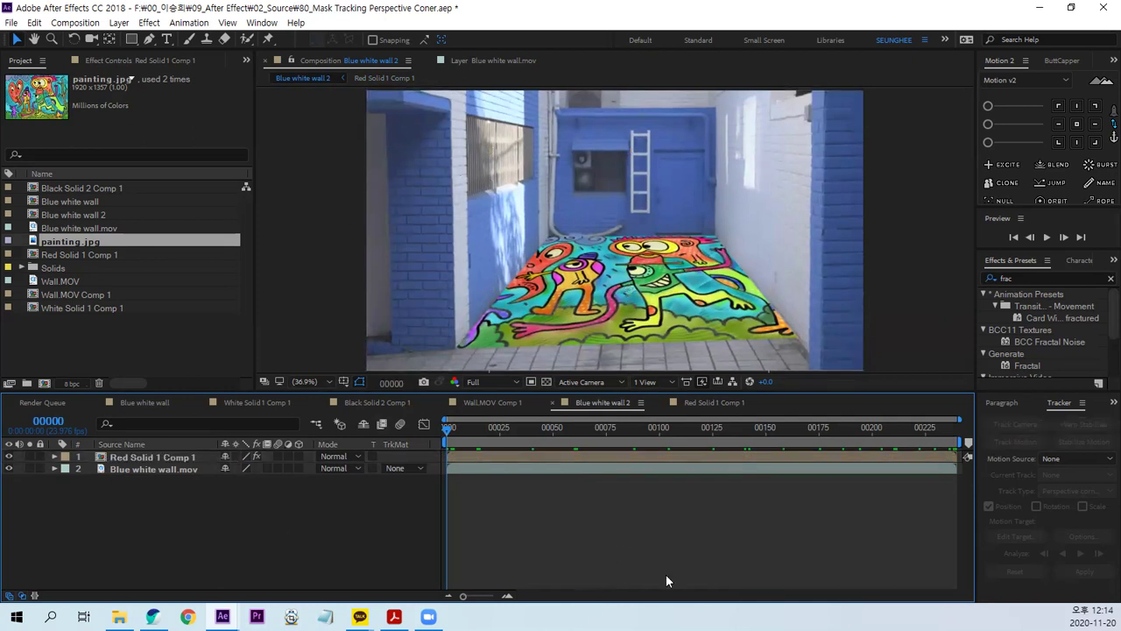
# - Import 2-01.psd from F: > 09_After Effect > 02_Source > 2장 > Lesson01 as merged footage
pyautogui.doubleClick(113, 322)
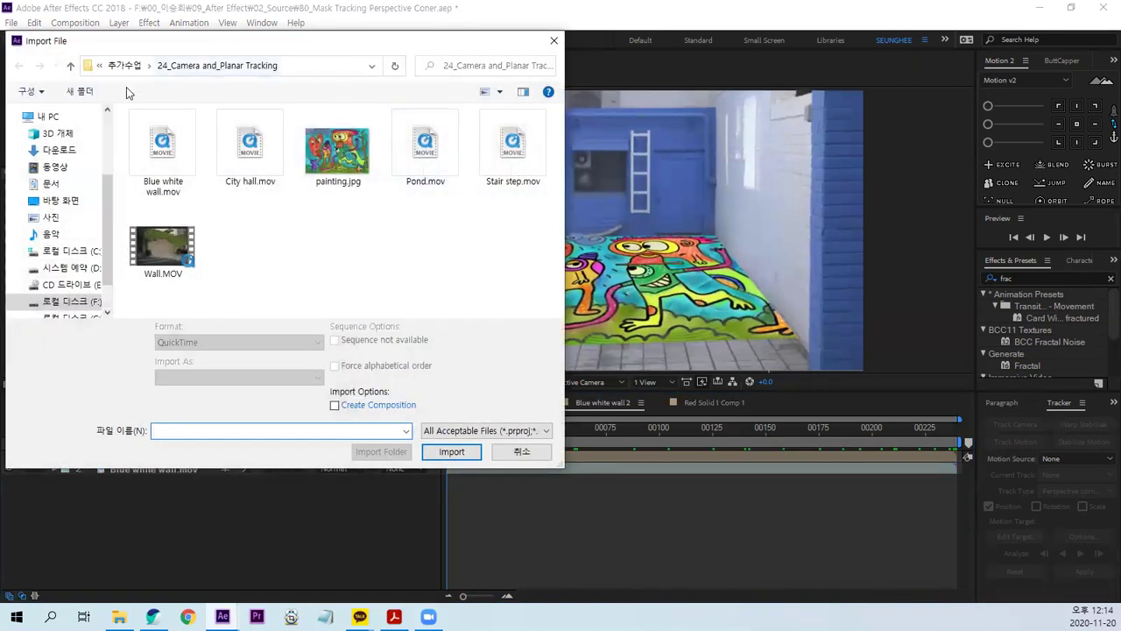
pyautogui.scroll(-3, 114, 301)
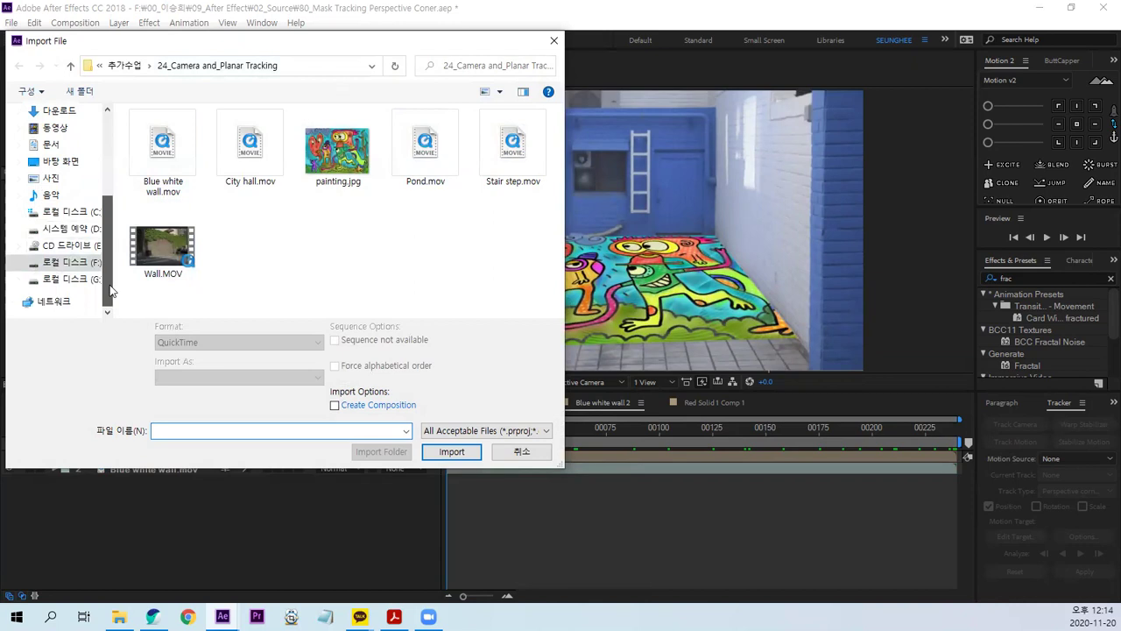
pyautogui.click(92, 262)
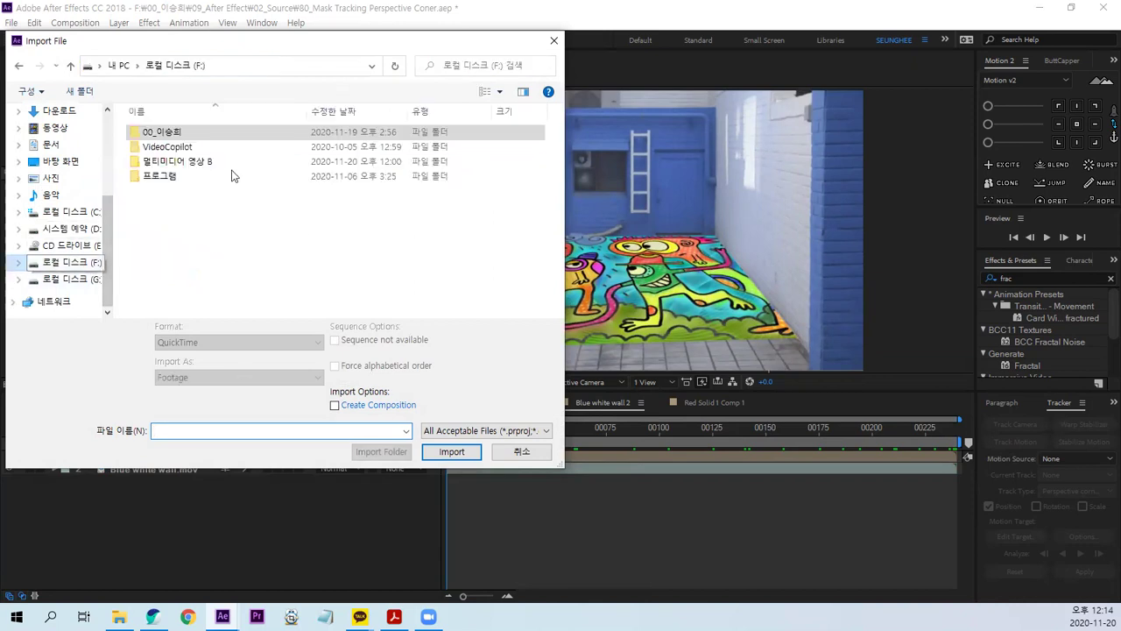
pyautogui.doubleClick(183, 133)
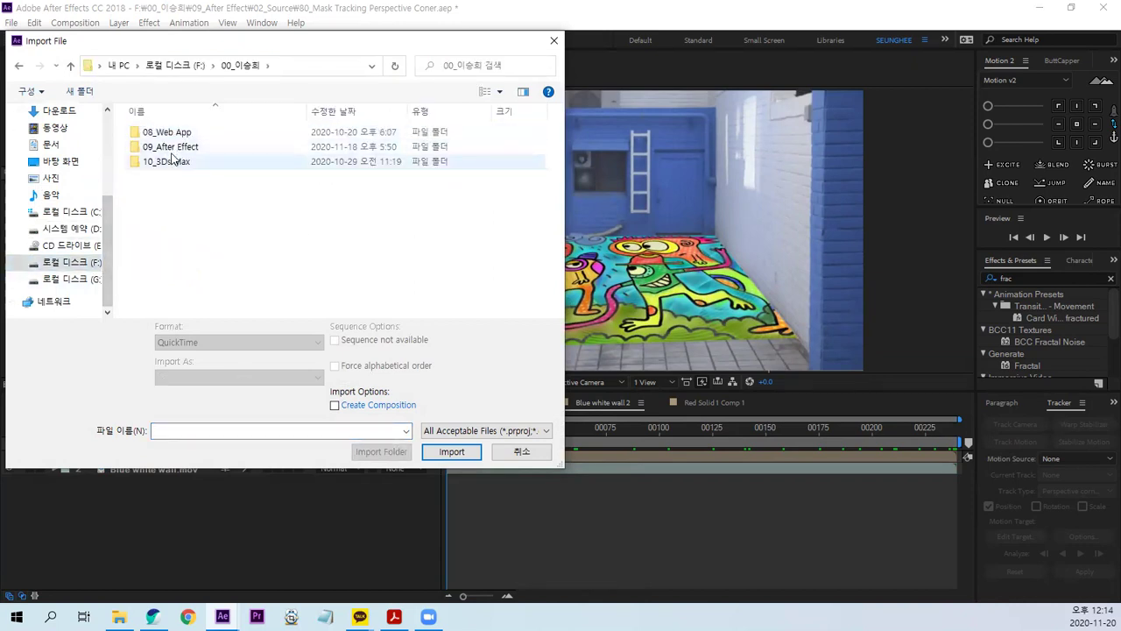
pyautogui.doubleClick(185, 149)
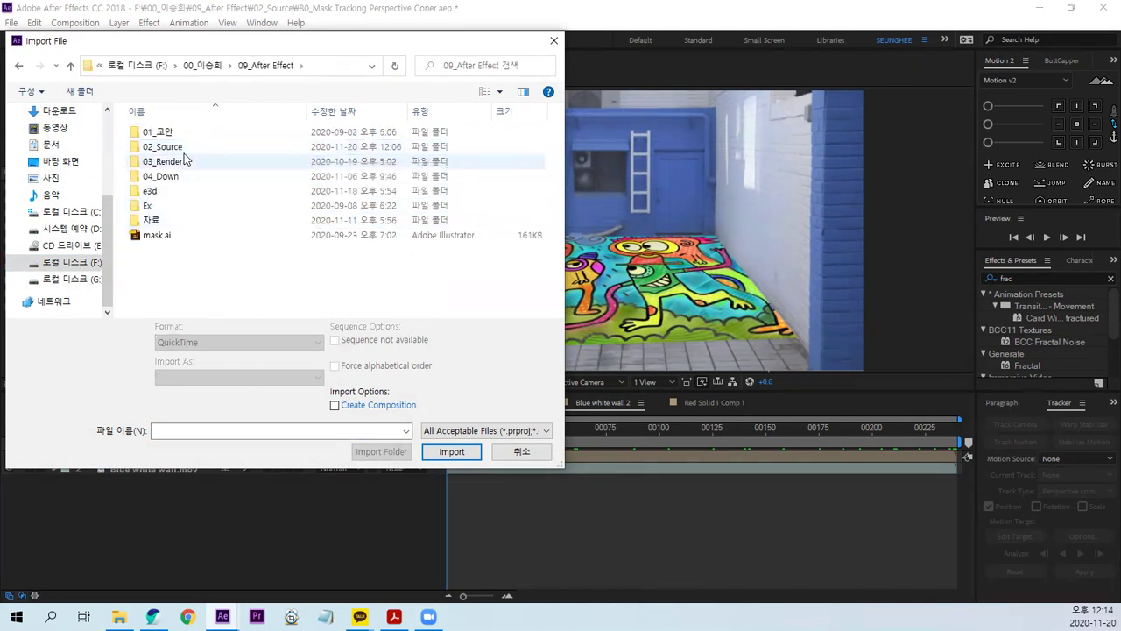
pyautogui.doubleClick(173, 147)
pyautogui.doubleClick(157, 133)
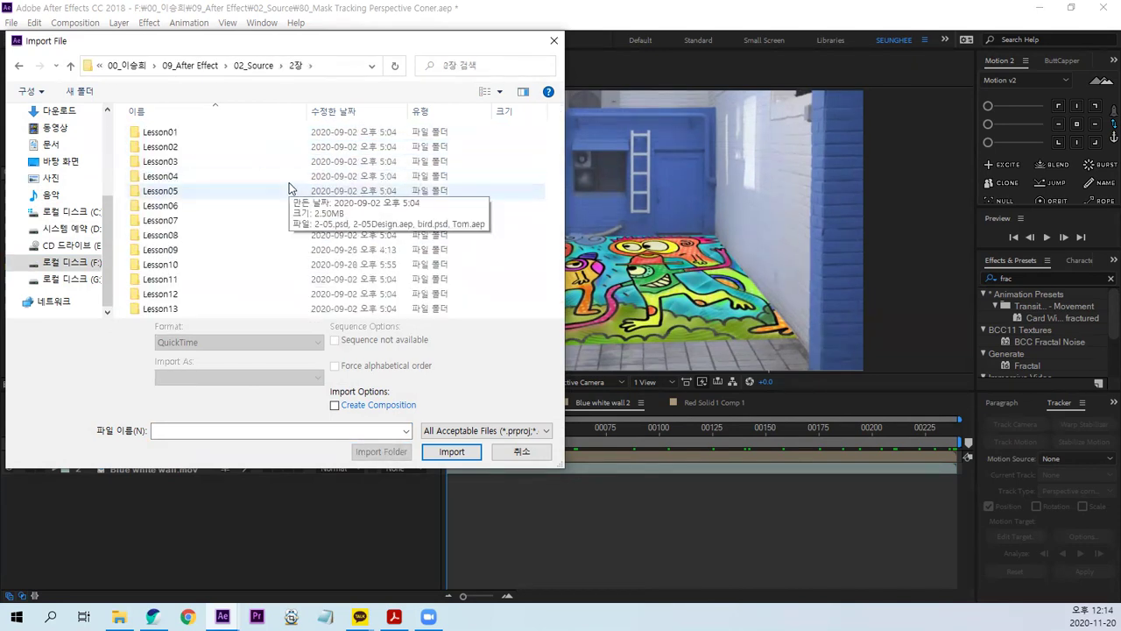
pyautogui.doubleClick(162, 133)
pyautogui.doubleClick(173, 134)
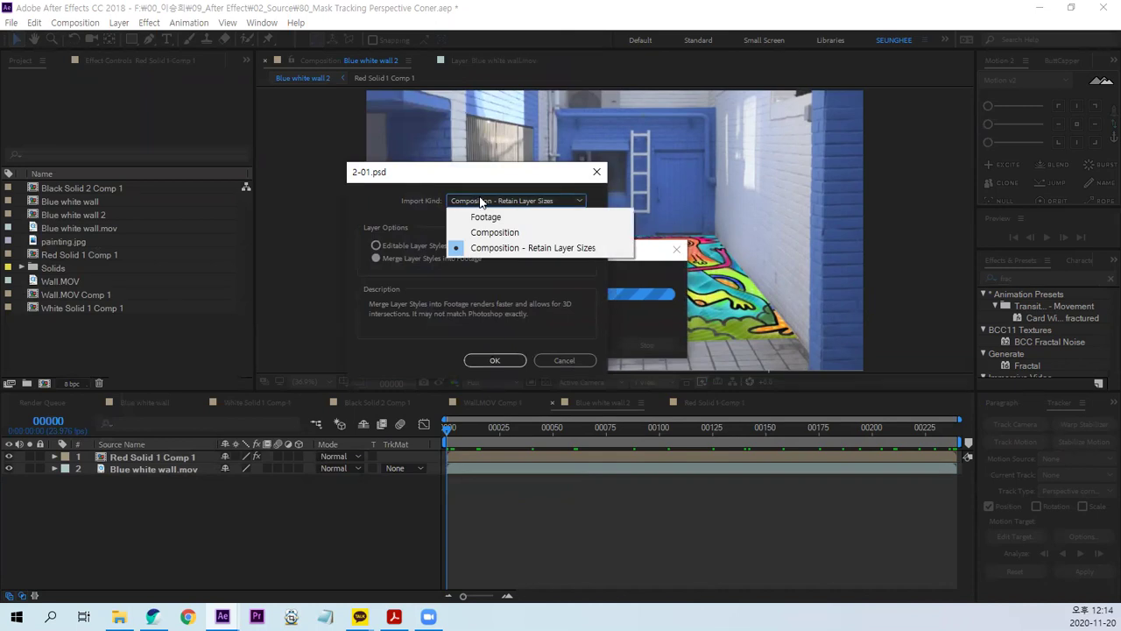
pyautogui.click(484, 216)
pyautogui.click(495, 359)
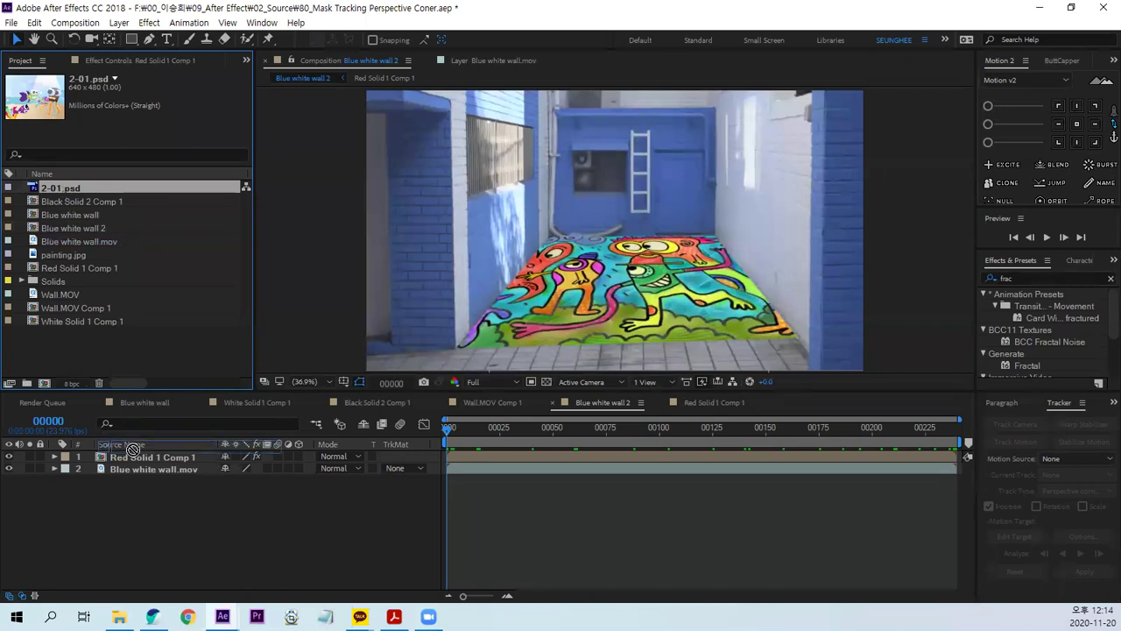
# - Add 2-01.psd as the top layer, nudge it up-left, and select the Blue white wall.mov layer
pyautogui.moveTo(63, 187); pyautogui.dragTo(132, 457)
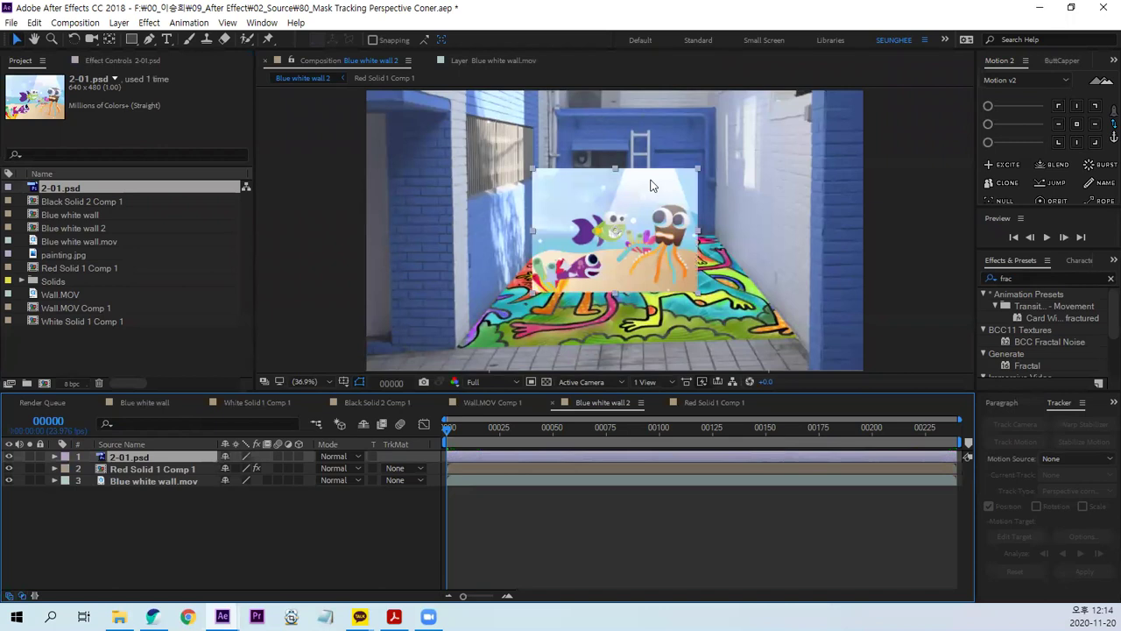
pyautogui.moveTo(653, 266); pyautogui.dragTo(650, 249)
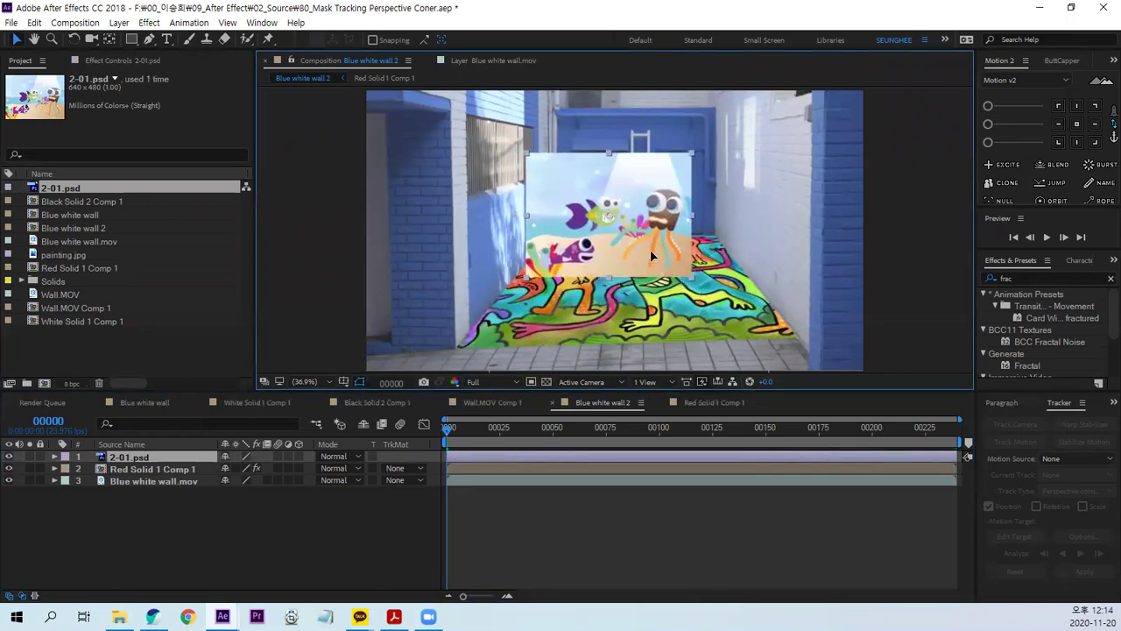
pyautogui.press('Return')
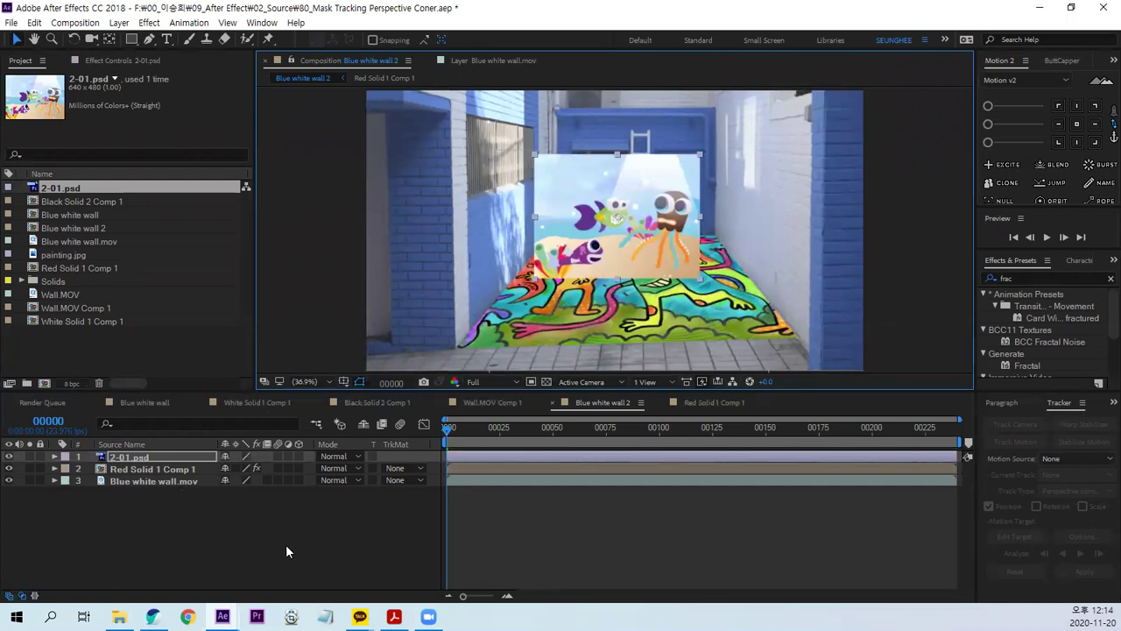
pyautogui.click(286, 550)
pyautogui.click(140, 481)
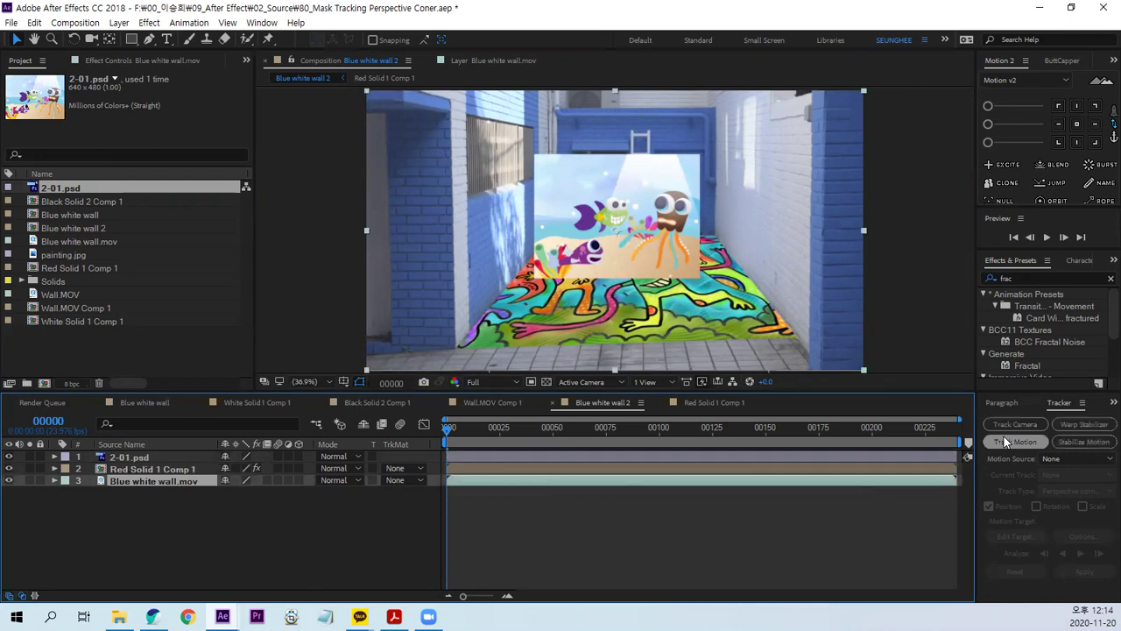
# - Start a Perspective corner pin track on Blue white wall.mov, viewing the footage maximized at 100%
pyautogui.click(1004, 441)
pyautogui.click(1063, 488)
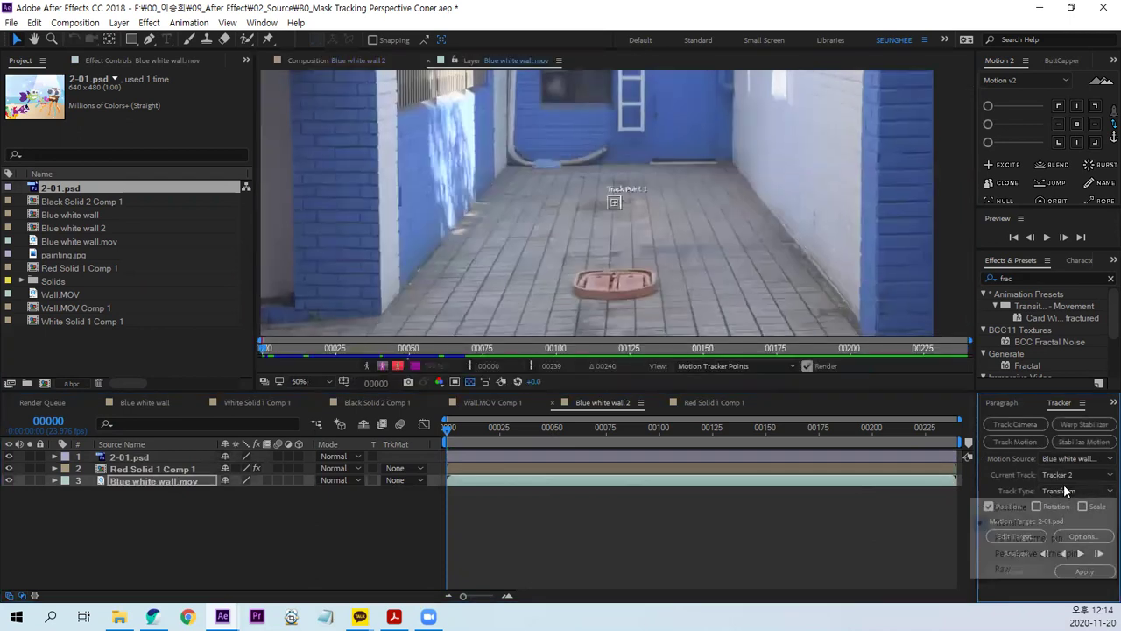
pyautogui.click(1021, 552)
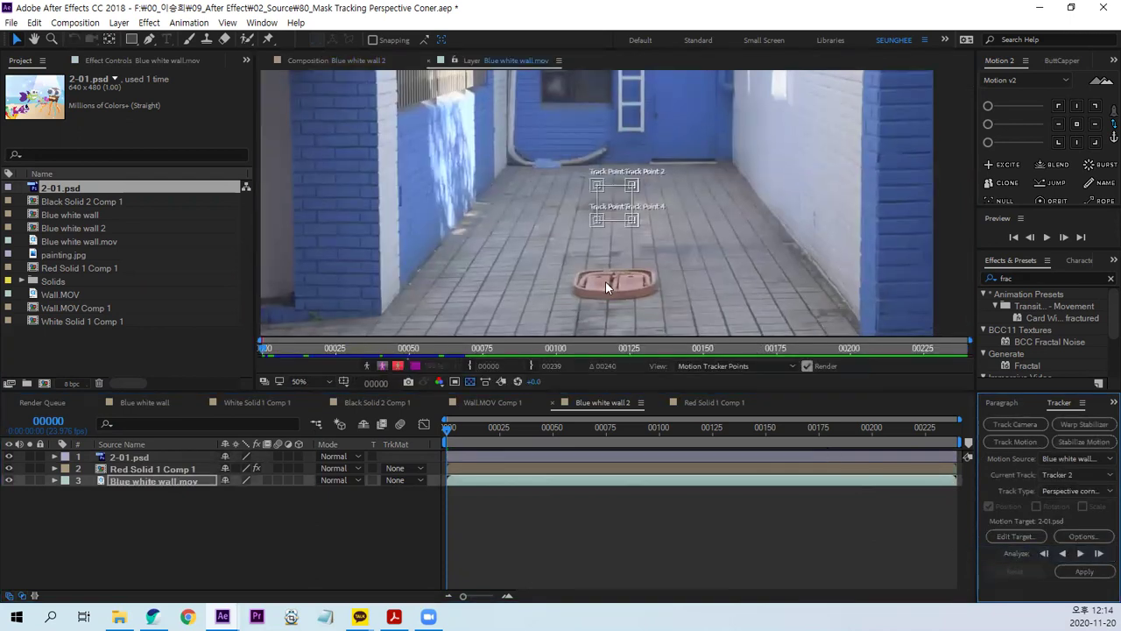
pyautogui.press('`')
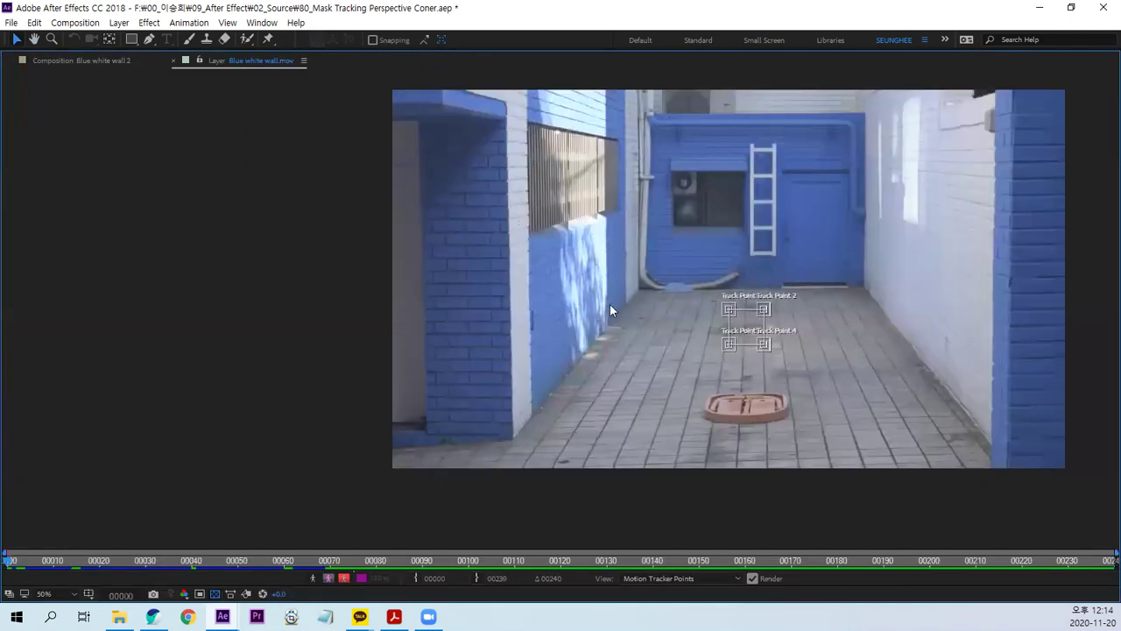
pyautogui.press('.')
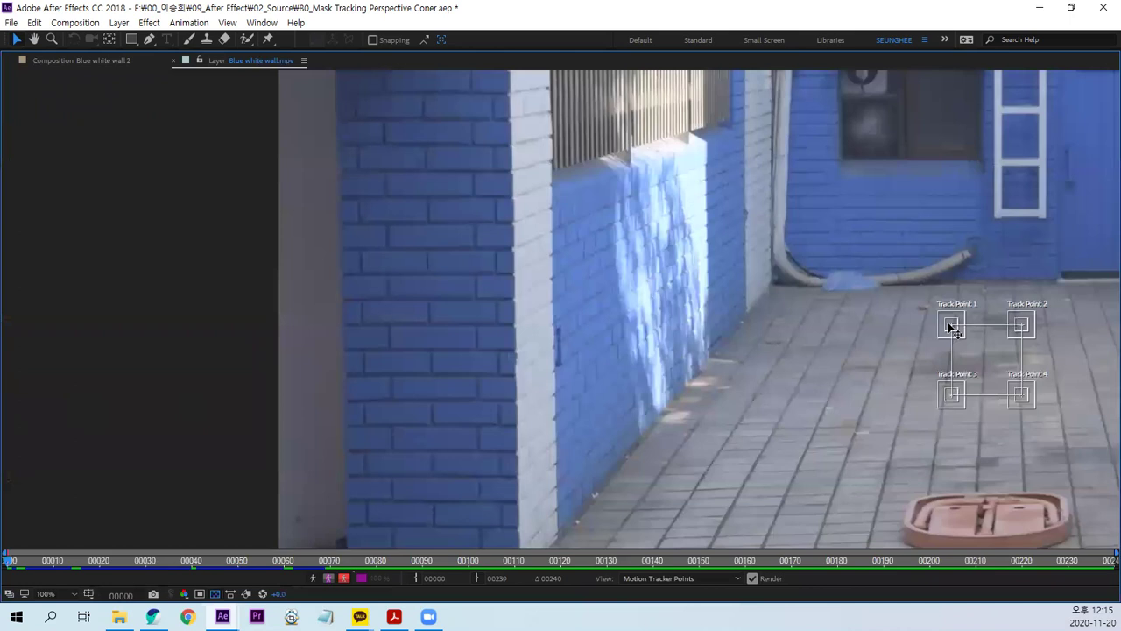
# - Place Track Points 1–4 as a rectangle on the left blue brick wall
pyautogui.moveTo(950, 326); pyautogui.dragTo(357, 170)
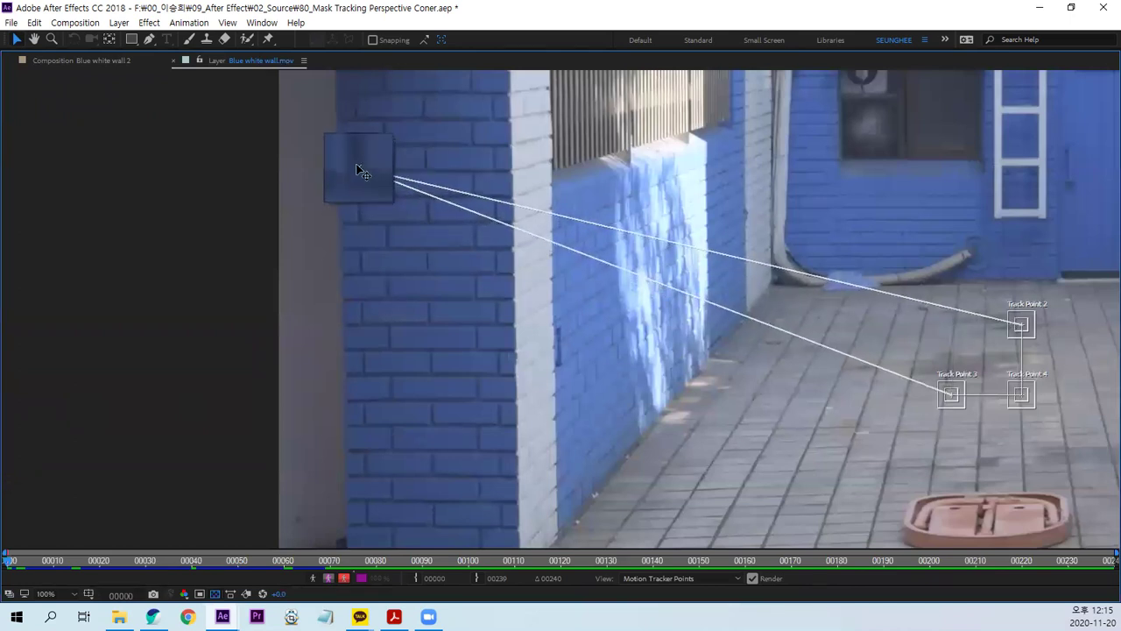
pyautogui.moveTo(357, 169); pyautogui.dragTo(358, 170)
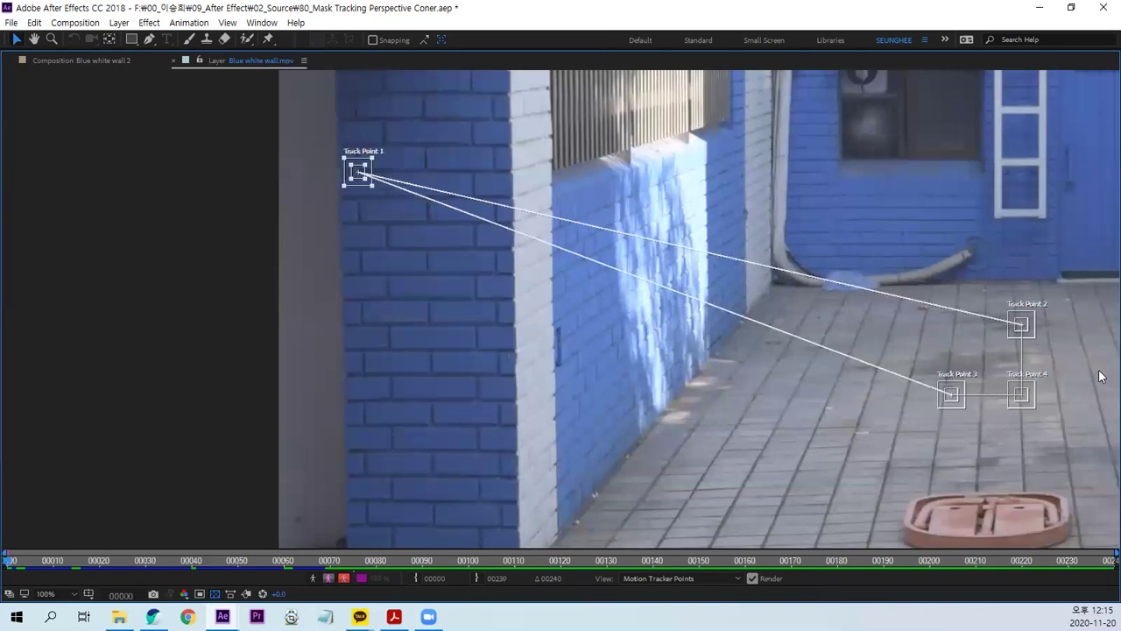
pyautogui.click(1025, 324)
pyautogui.moveTo(1026, 325)
pyautogui.mouseDown()
pyautogui.moveTo(479, 178)
pyautogui.moveTo(495, 169)
pyautogui.mouseUp()
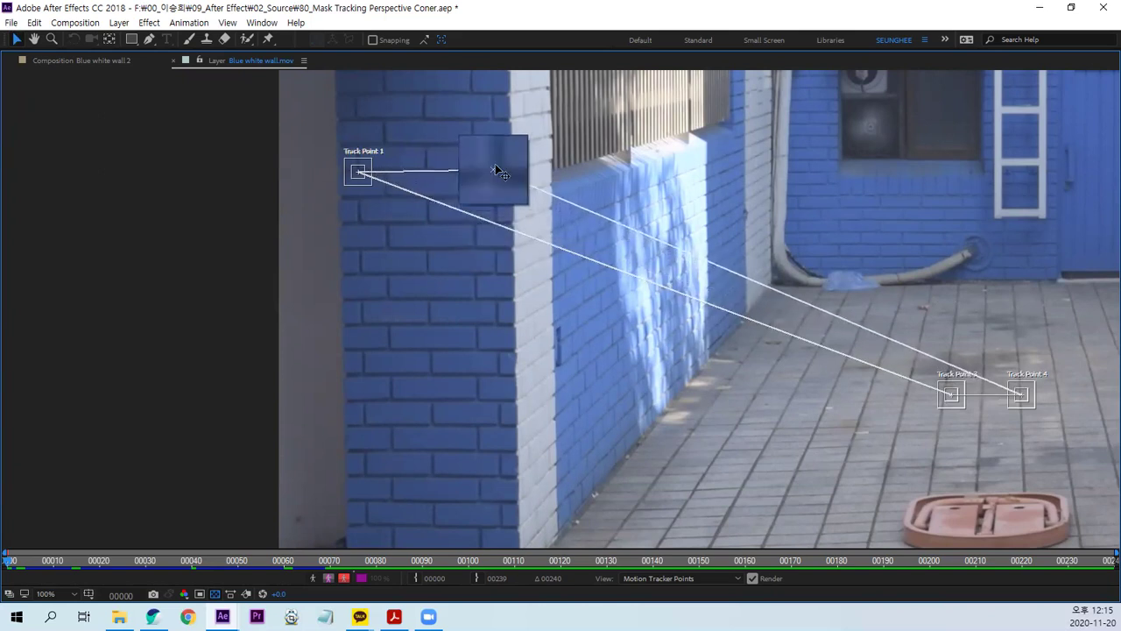
pyautogui.moveTo(497, 169); pyautogui.dragTo(495, 170)
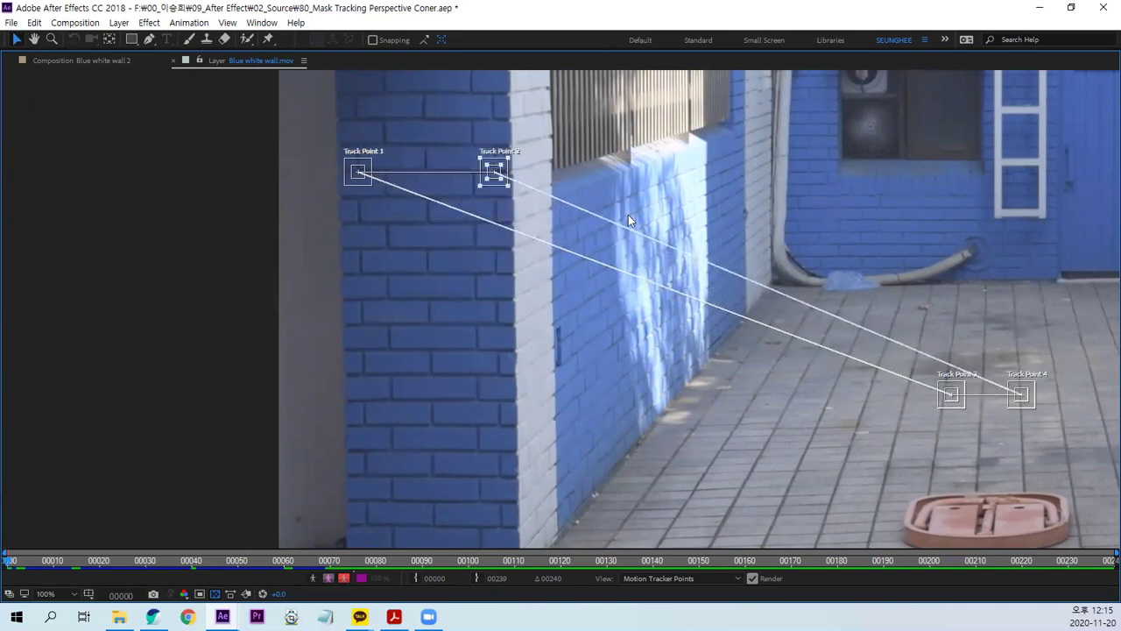
pyautogui.moveTo(953, 396); pyautogui.dragTo(362, 278)
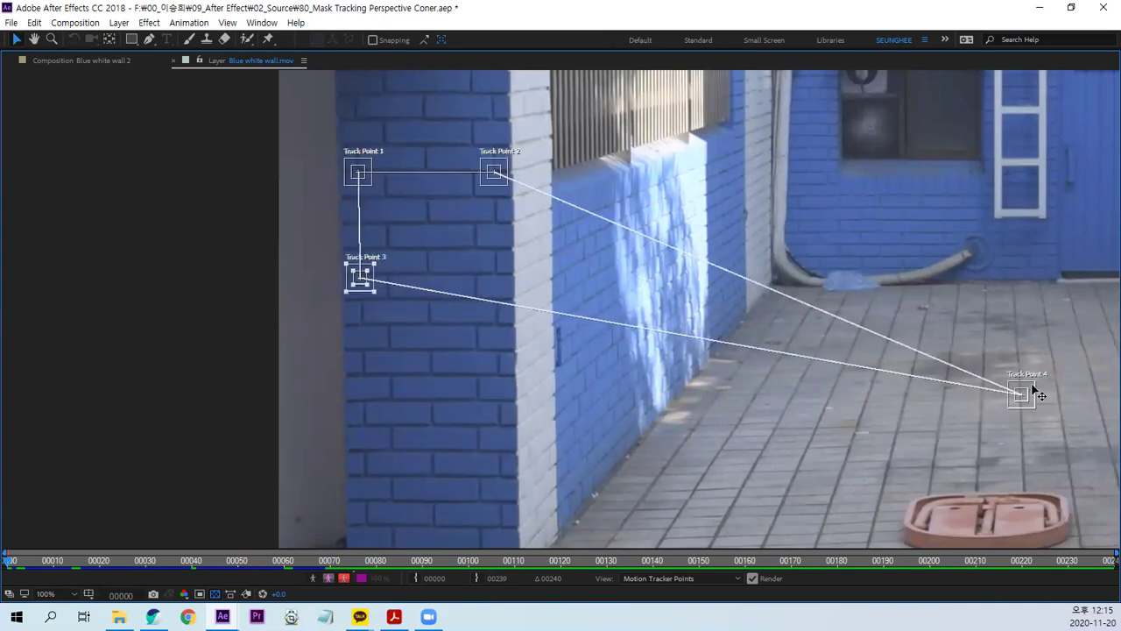
pyautogui.moveTo(1027, 396); pyautogui.dragTo(501, 275)
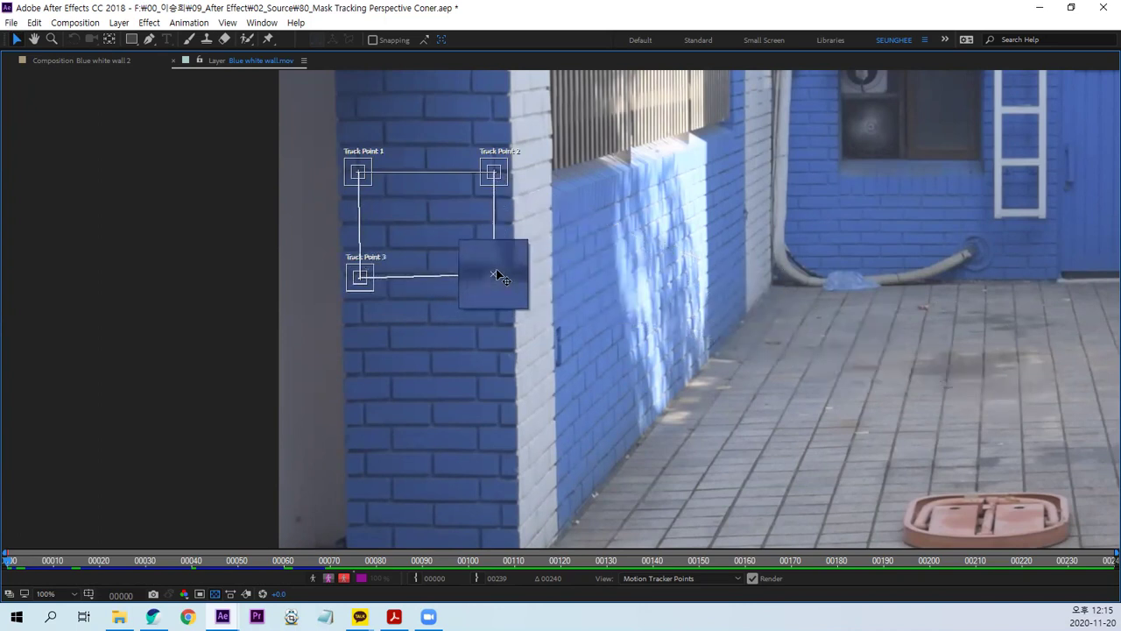
pyautogui.moveTo(501, 275); pyautogui.dragTo(498, 275)
# - Nudge Track Point 3 slightly up, then restore the full workspace layout
pyautogui.scroll(4, 461, 306)
pyautogui.hscroll(-3, 462, 306)
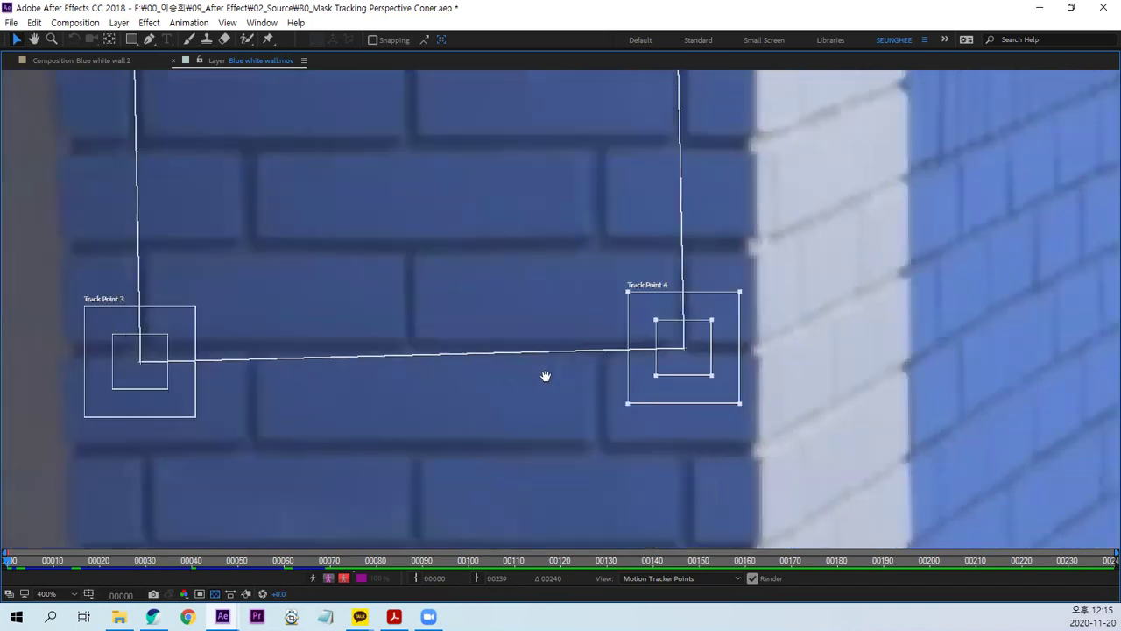
pyautogui.hscroll(-3, 315, 368)
pyautogui.moveTo(306, 347); pyautogui.dragTo(307, 333)
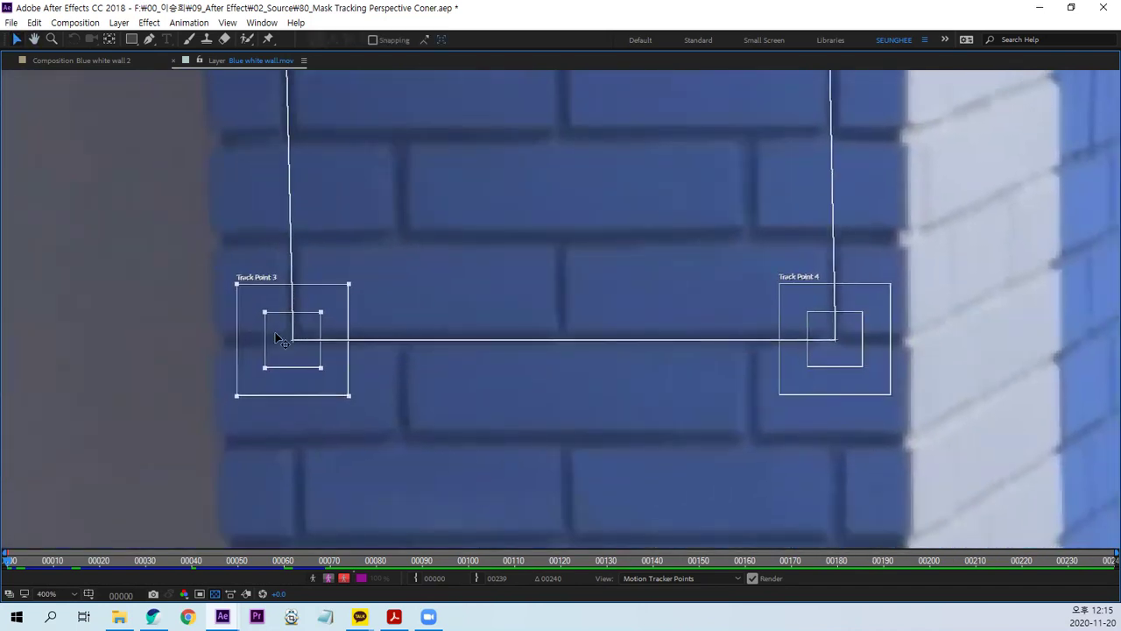
pyautogui.scroll(3, 710, 315)
pyautogui.moveTo(708, 313)
pyautogui.mouseDown()
pyautogui.moveTo(717, 364)
pyautogui.moveTo(739, 333)
pyautogui.moveTo(587, 305)
pyautogui.mouseUp()
pyautogui.scroll(-2, 726, 325)
pyautogui.press('`')
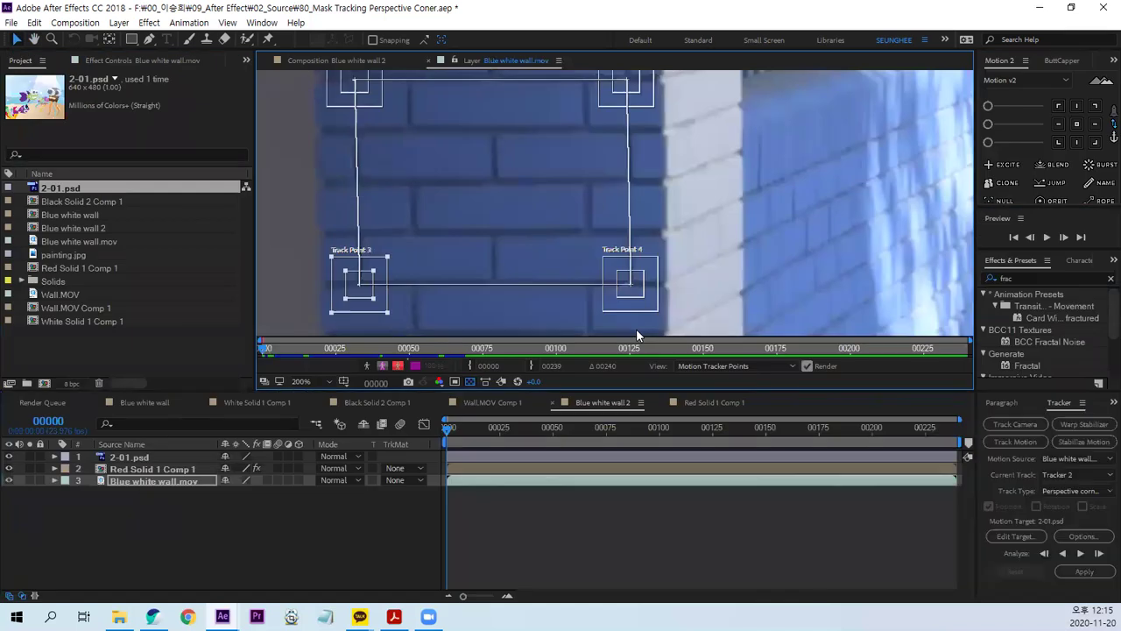
# - Set 2-01.psd as the tracker's motion target layer
pyautogui.scroll(-2, 628, 261)
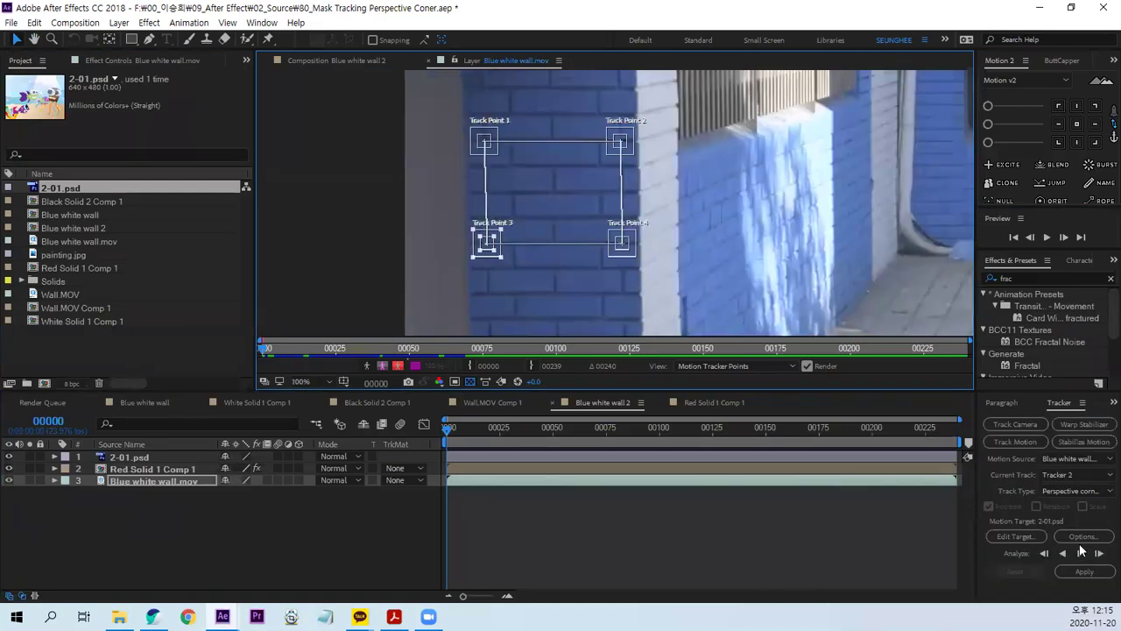
pyautogui.click(1014, 536)
pyautogui.click(570, 288)
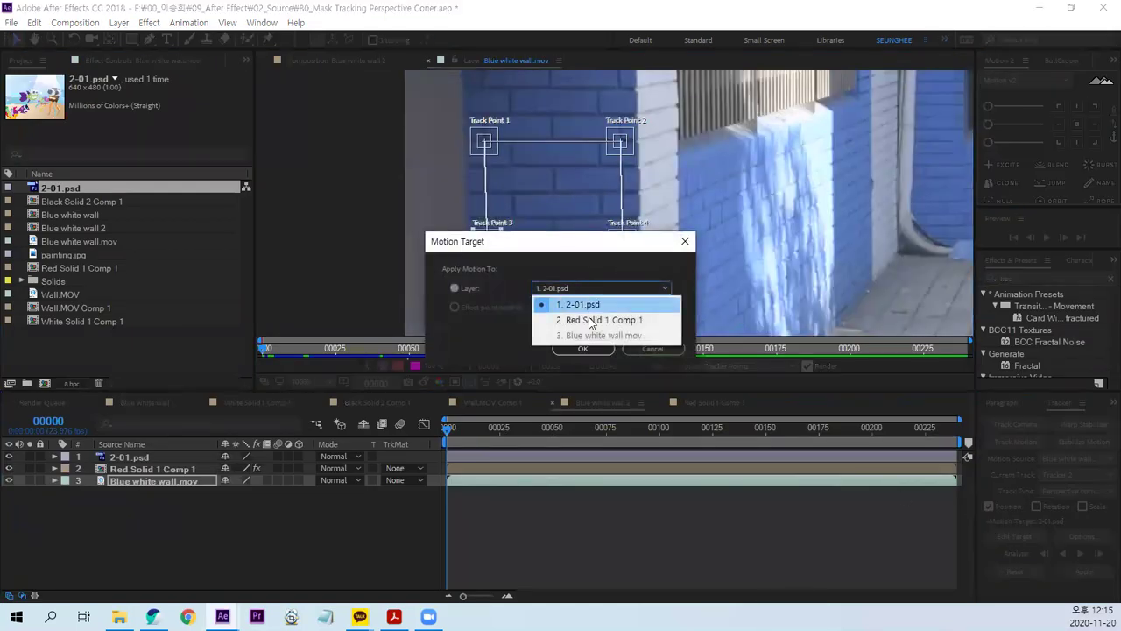
pyautogui.click(578, 305)
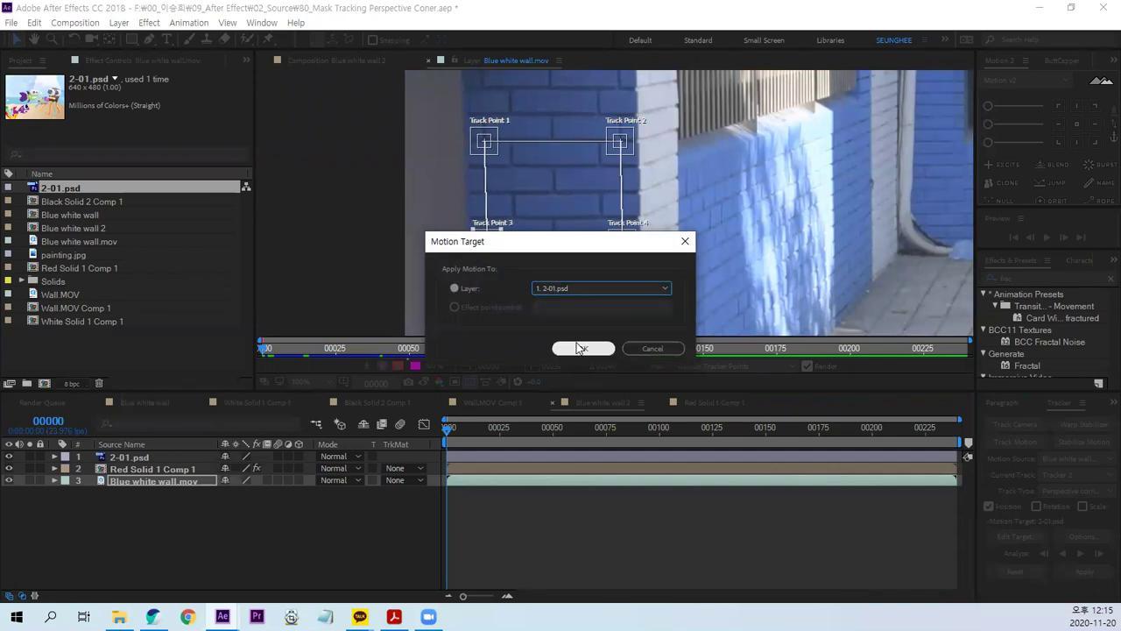
pyautogui.click(582, 348)
# - Enable Luminance channel tracking in the tracker options and analyze forward through the clip
pyautogui.click(1076, 536)
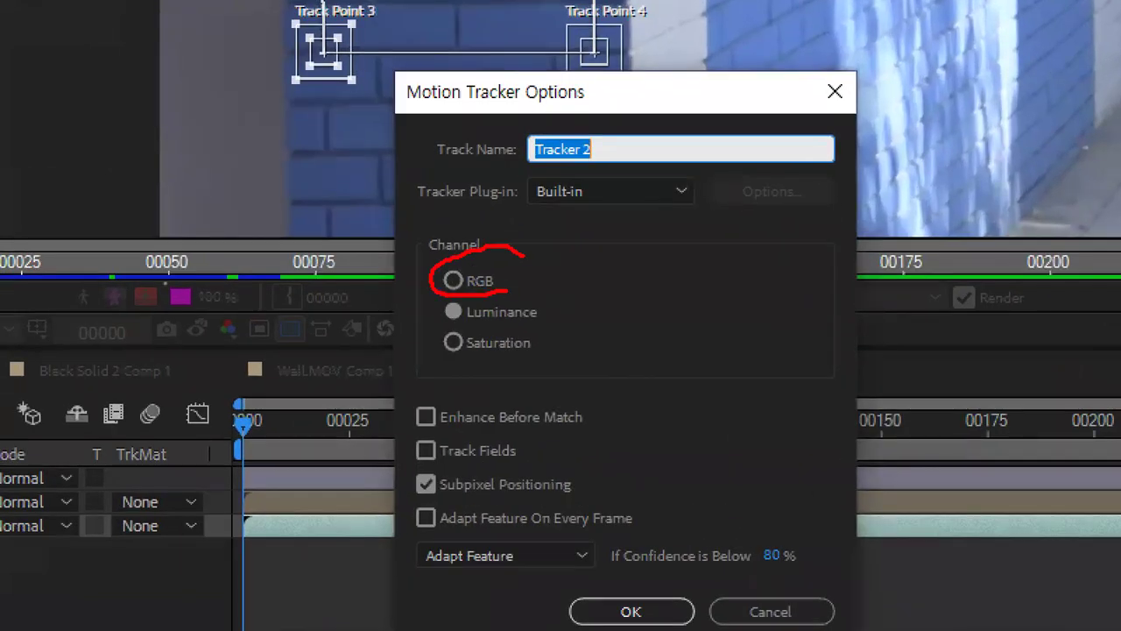
pyautogui.moveTo(418, 317); pyautogui.dragTo(550, 300)
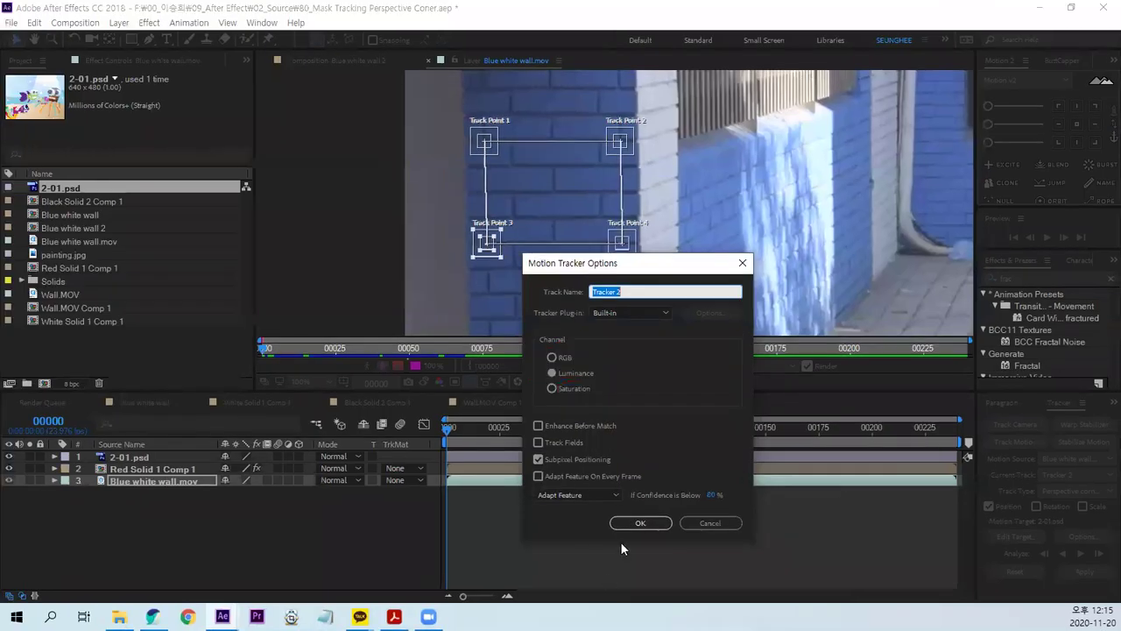
pyautogui.click(643, 526)
pyautogui.click(1081, 555)
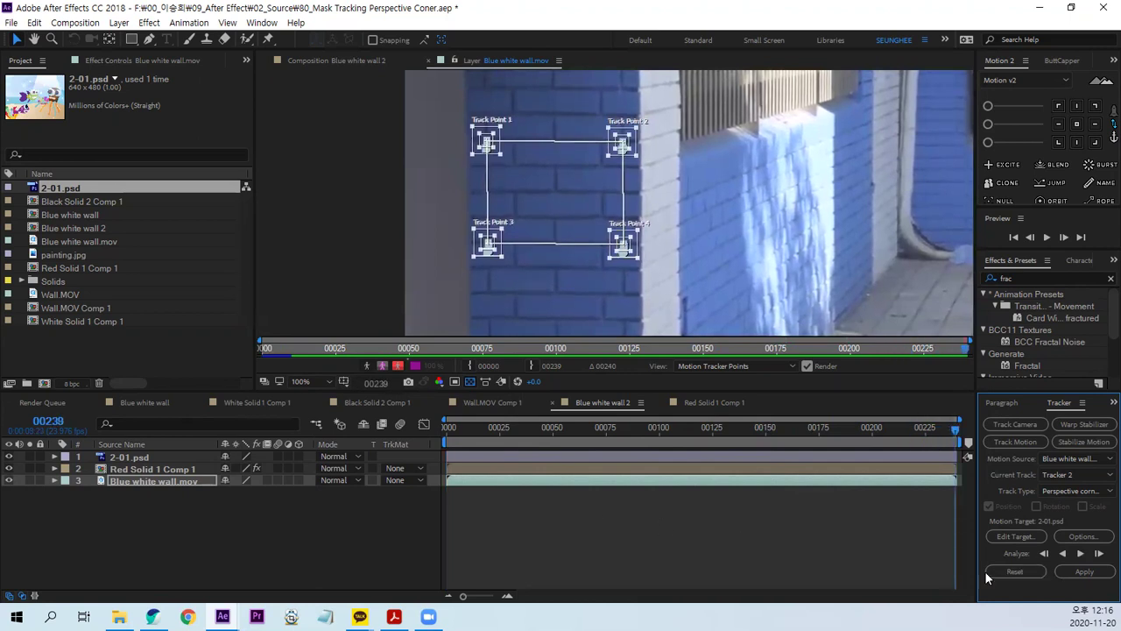
# - Apply Tracker 2's corner pin to 2-01.psd and preview playback from frame 0
pyautogui.click(1084, 571)
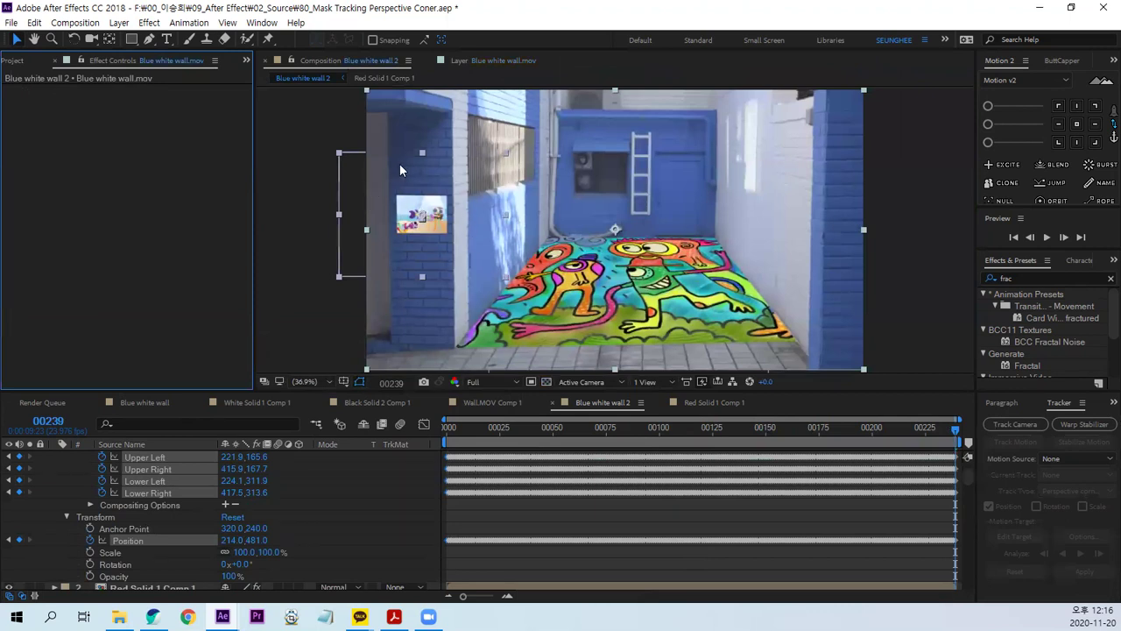
pyautogui.click(449, 426)
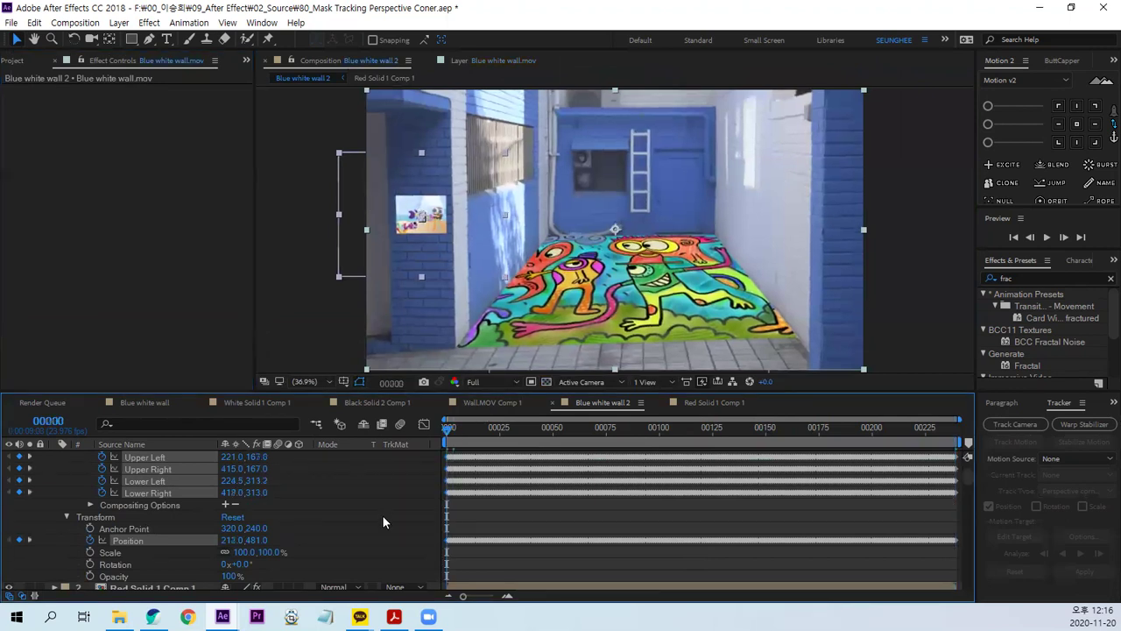
pyautogui.click(382, 515)
pyautogui.press('space')
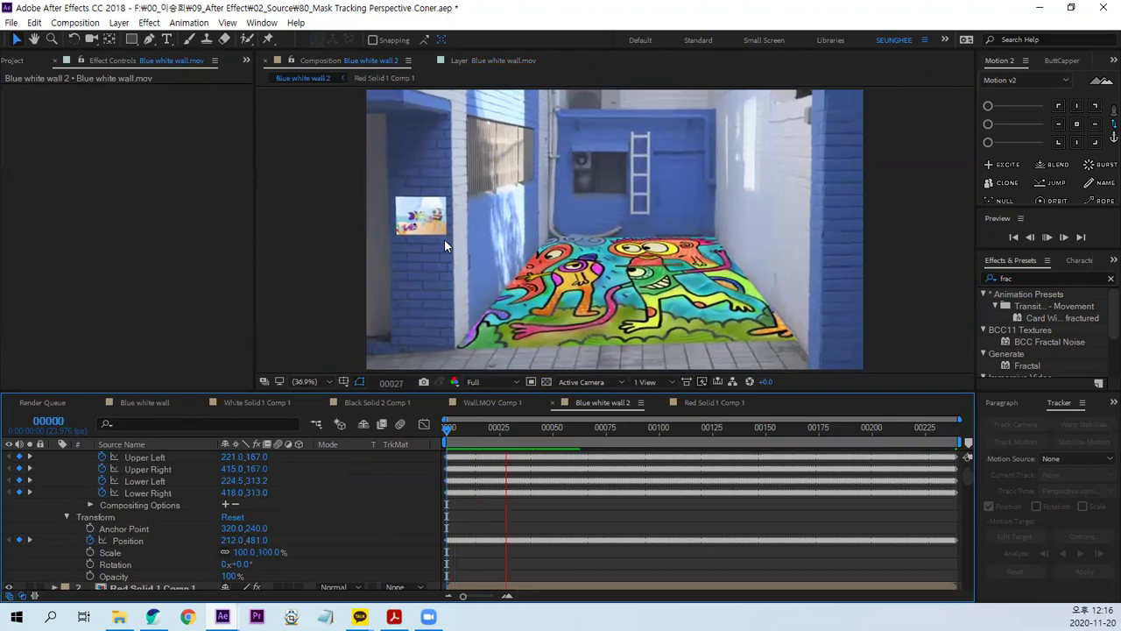